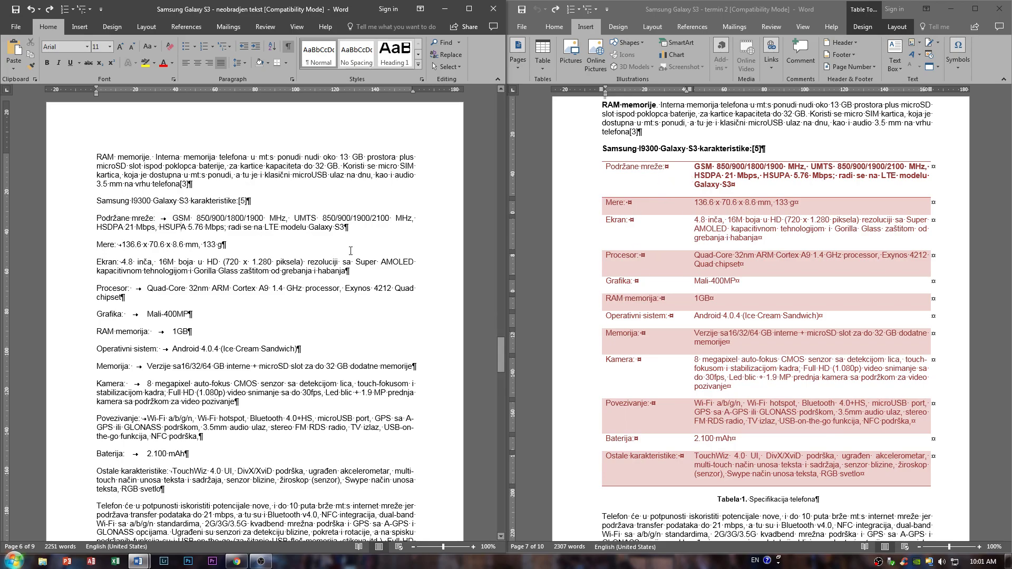
# - Compare the plain specification list with the finished table in the reference document and view the table insertion options
pyautogui.scroll(-3, 351, 251)
pyautogui.scroll(1, 272, 357)
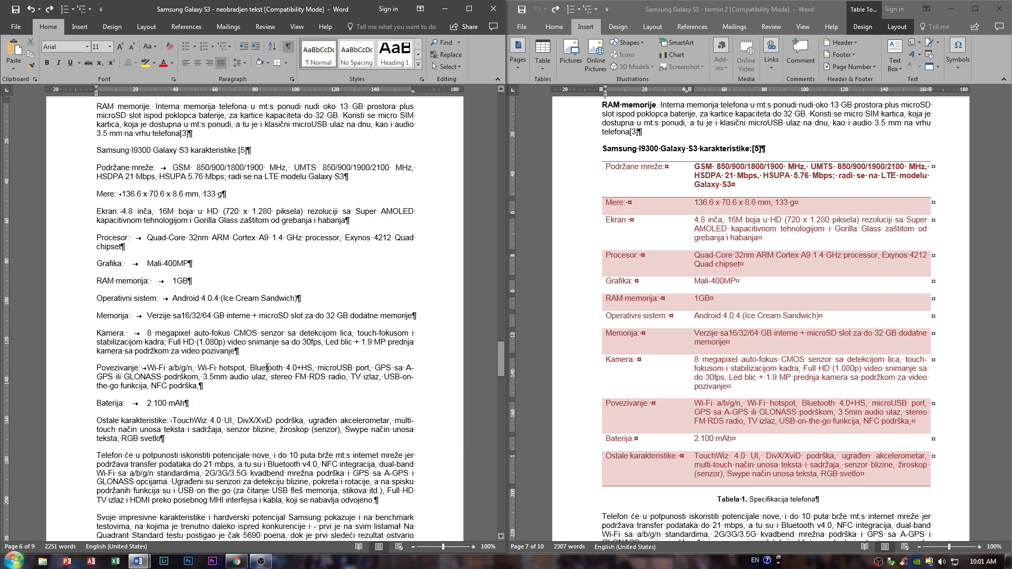
pyautogui.scroll(-1, 252, 332)
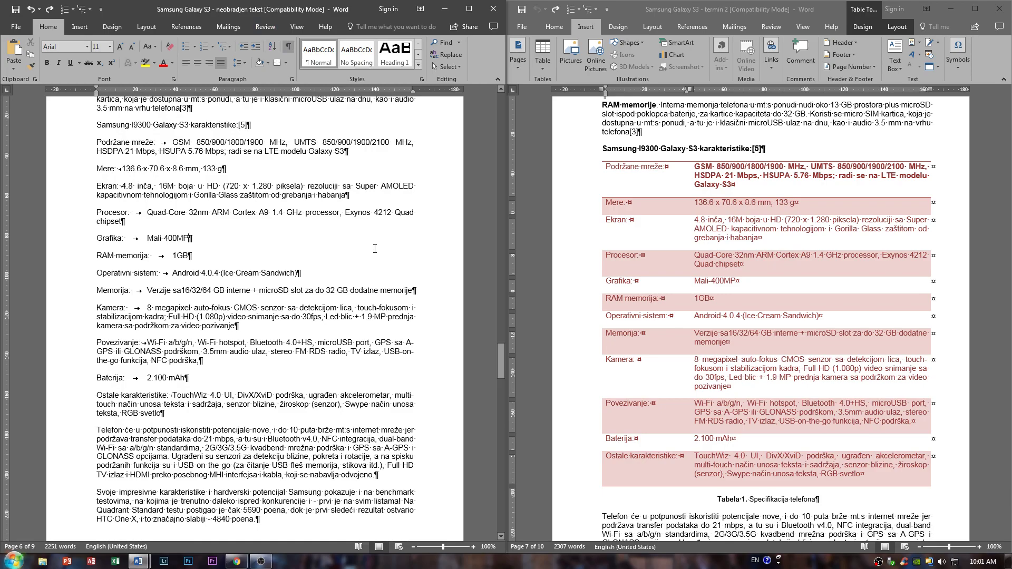
pyautogui.scroll(4, 375, 245)
pyautogui.scroll(-6, 420, 180)
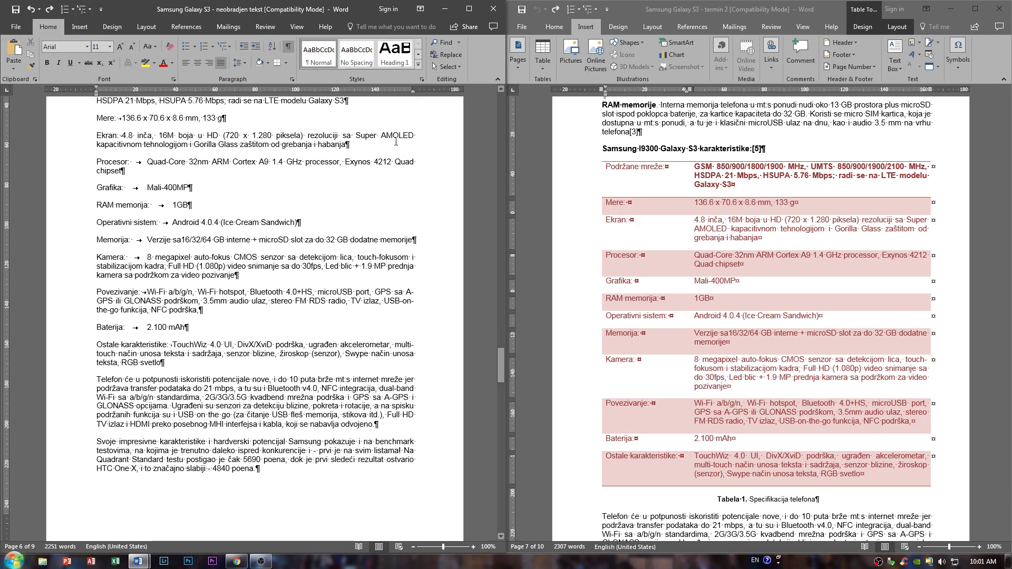
pyautogui.click(71, 27)
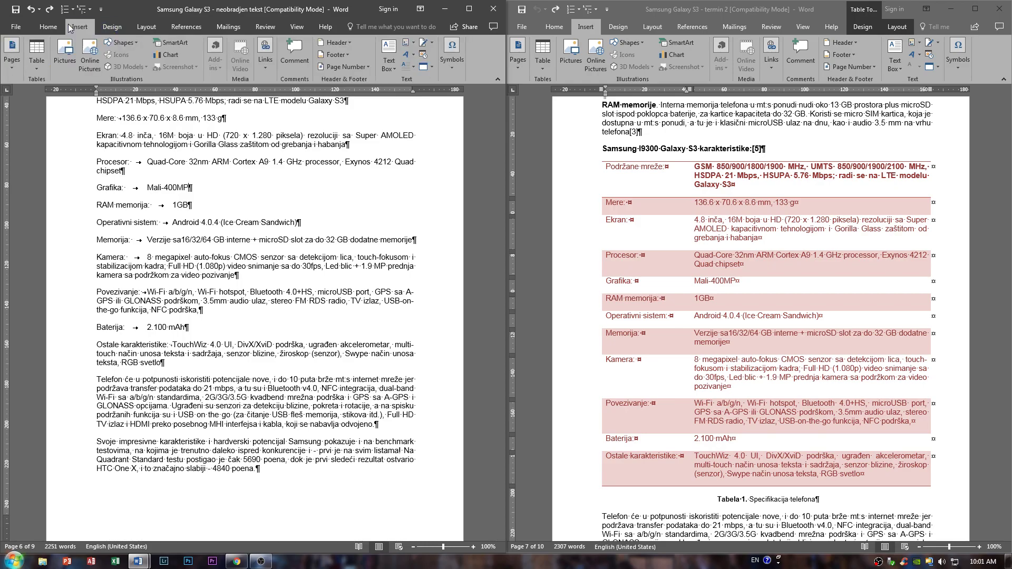
pyautogui.click(33, 65)
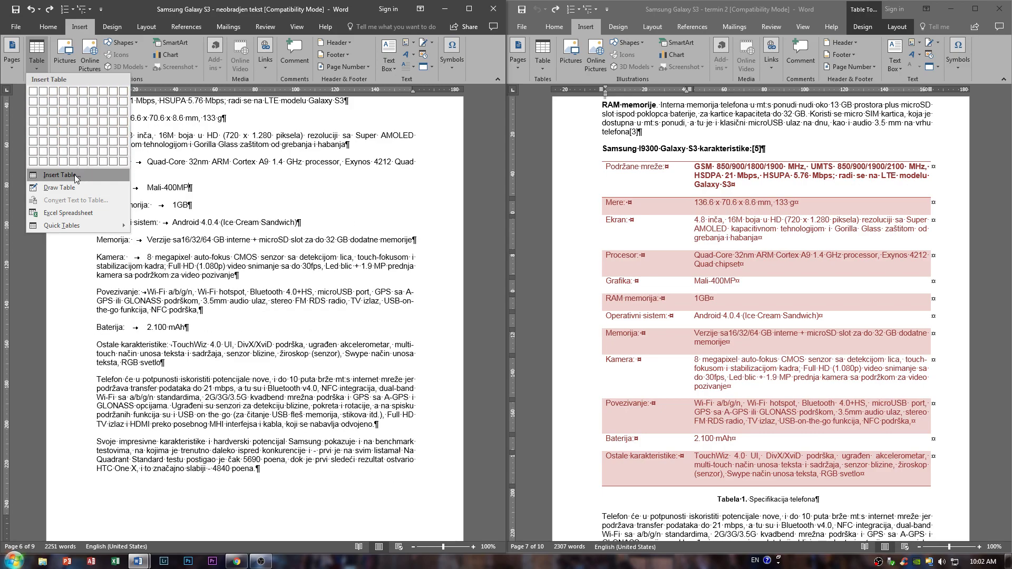
pyautogui.click(315, 413)
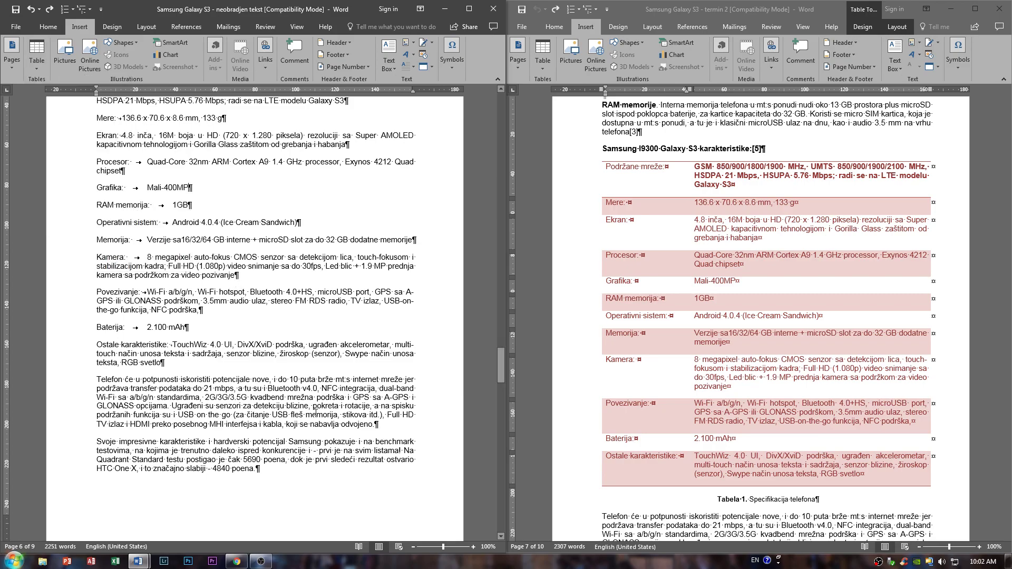
# - Check the Convert Text to Table option with the page's last paragraph selected, leaving the text unconverted
pyautogui.scroll(-3, 327, 408)
pyautogui.moveTo(286, 396); pyautogui.dragTo(119, 367)
pyautogui.click(35, 59)
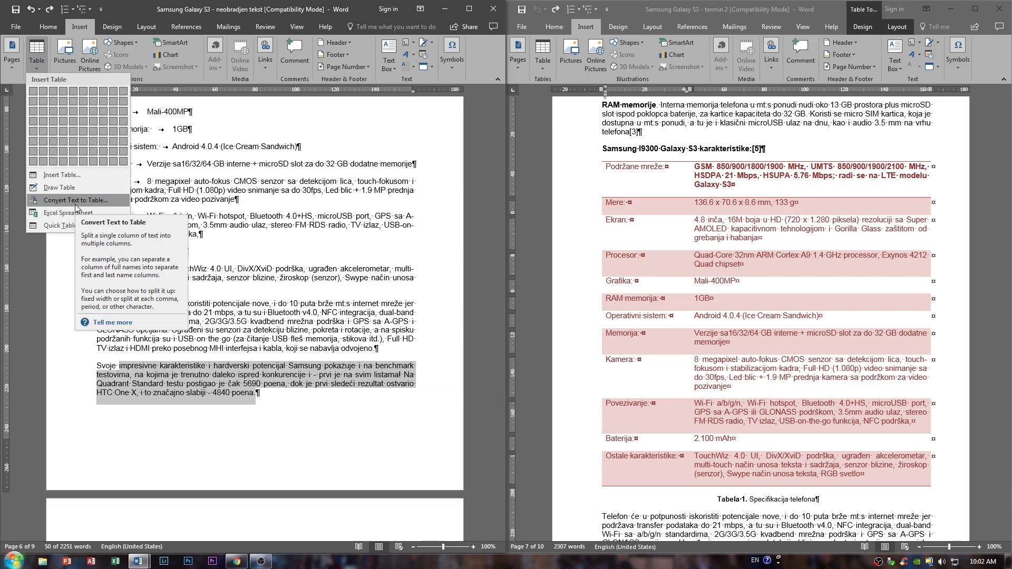
pyautogui.click(346, 421)
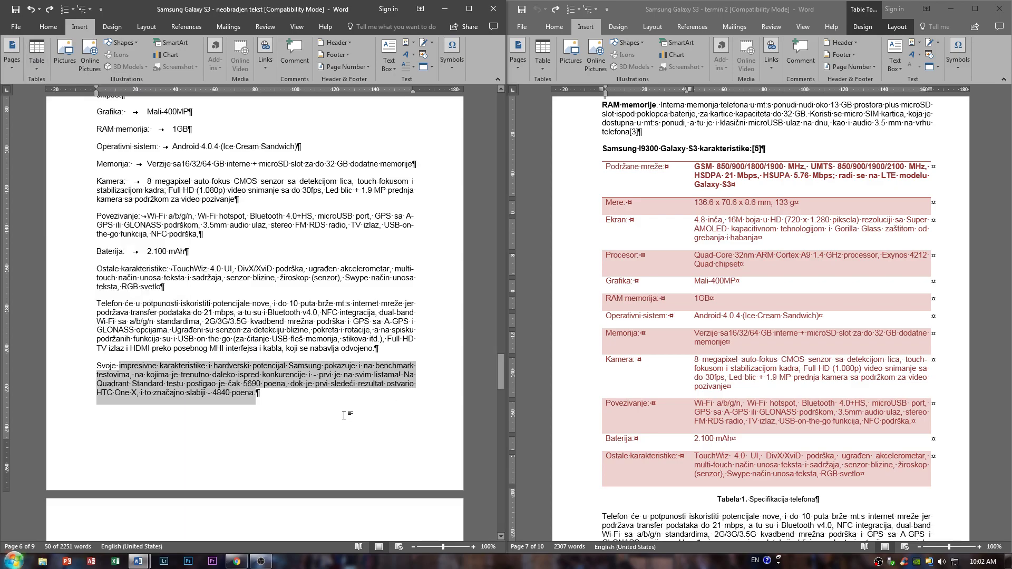
pyautogui.click(338, 397)
pyautogui.moveTo(339, 397); pyautogui.dragTo(87, 366)
pyautogui.click(308, 409)
pyautogui.scroll(1, 299, 389)
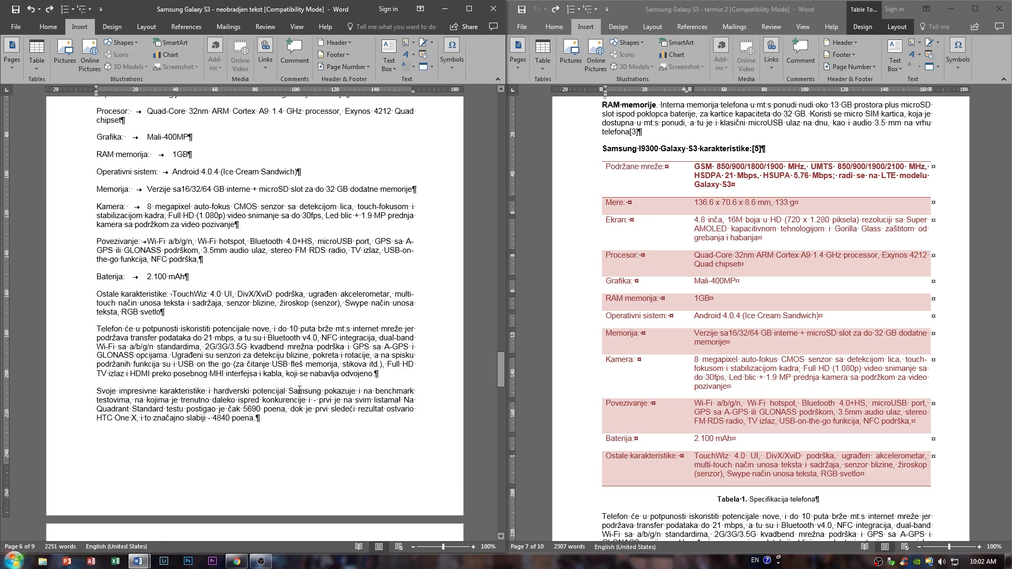
# - Browse the built-in Quick Tables gallery, from the calendars down to the subhead tables, without inserting one
pyautogui.scroll(5, 344, 490)
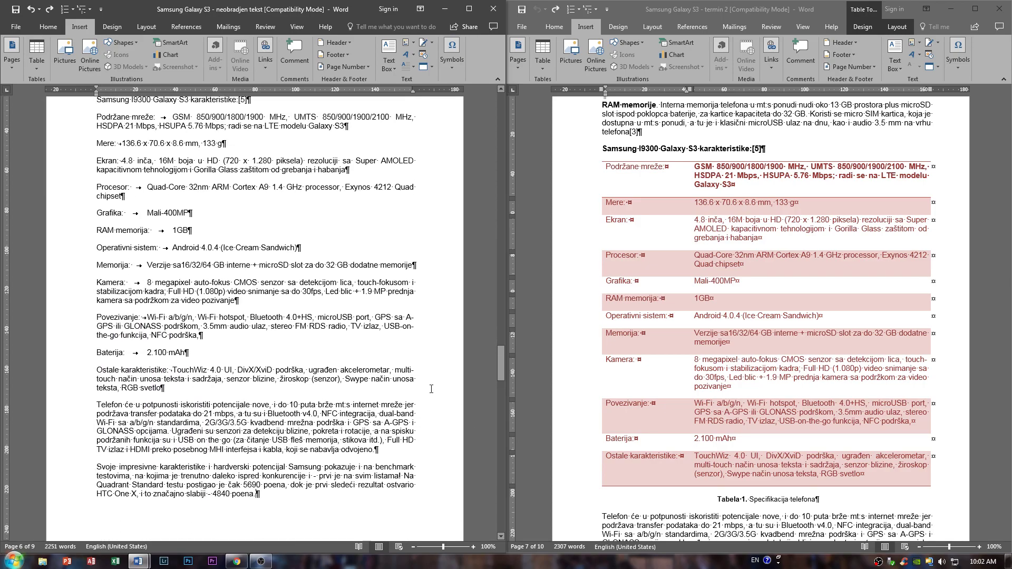
pyautogui.scroll(4, 354, 320)
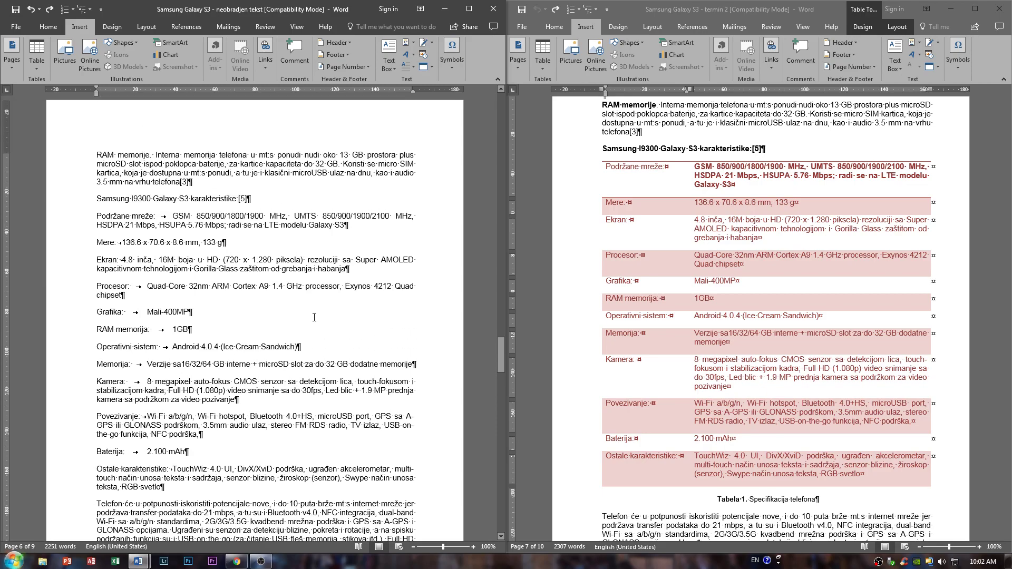
pyautogui.click(36, 75)
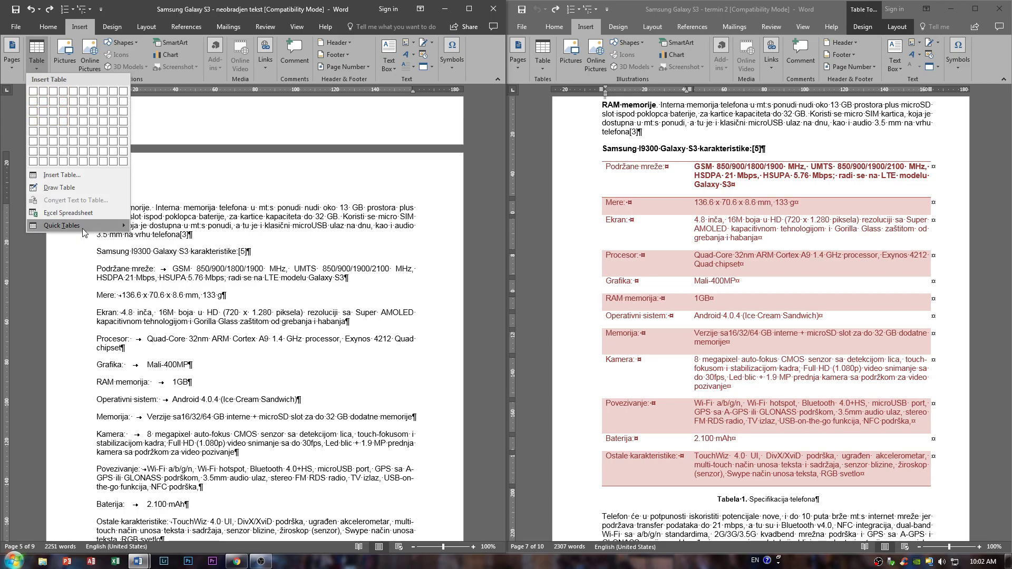
pyautogui.moveTo(83, 232)
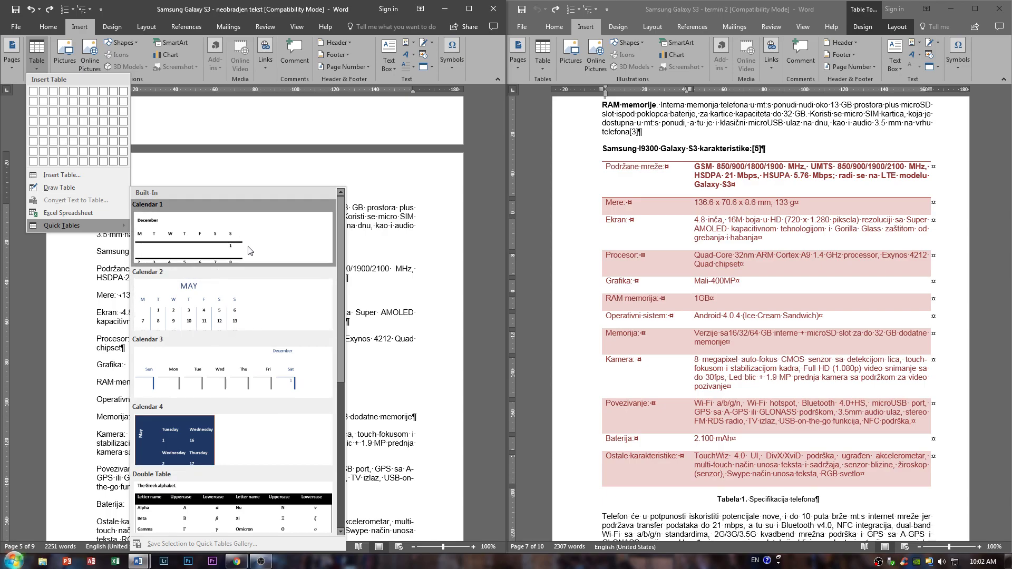
pyautogui.scroll(-4, 237, 437)
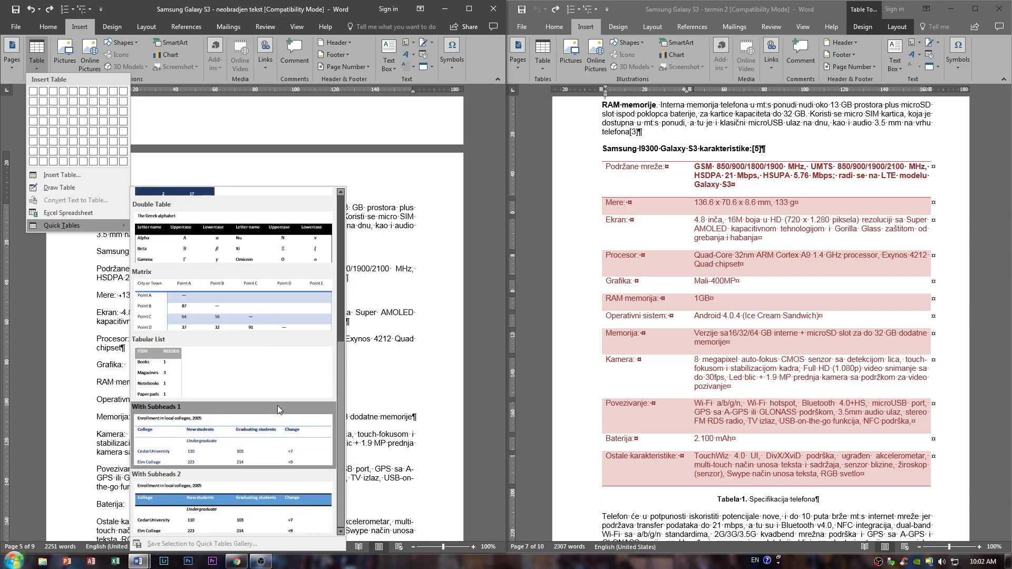
pyautogui.click(425, 327)
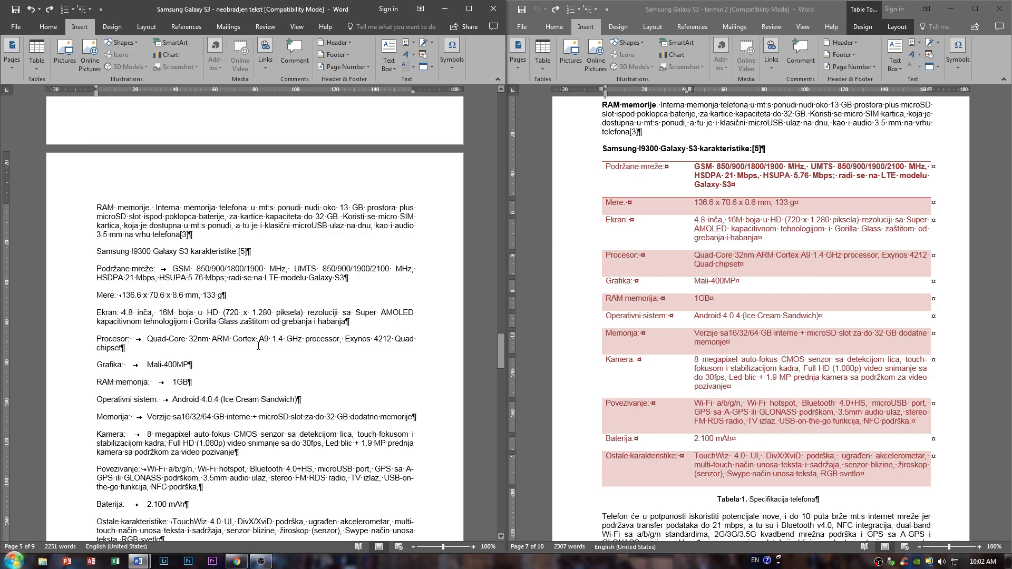
# - Turn the specification paragraphs from "Podržane mreže" through "Baterija" into a two-column table
pyautogui.scroll(-2, 258, 346)
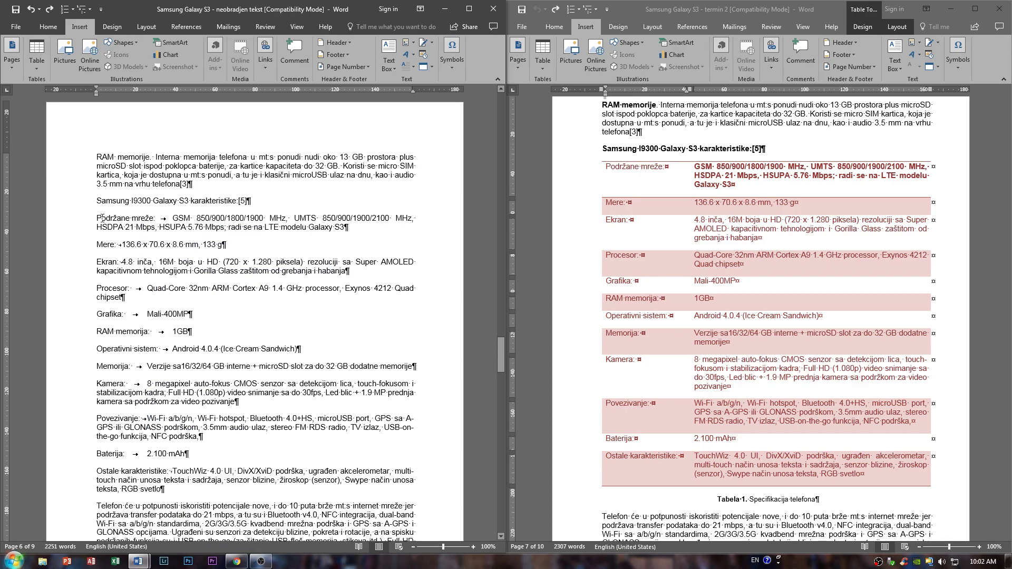
pyautogui.moveTo(98, 217); pyautogui.dragTo(246, 434)
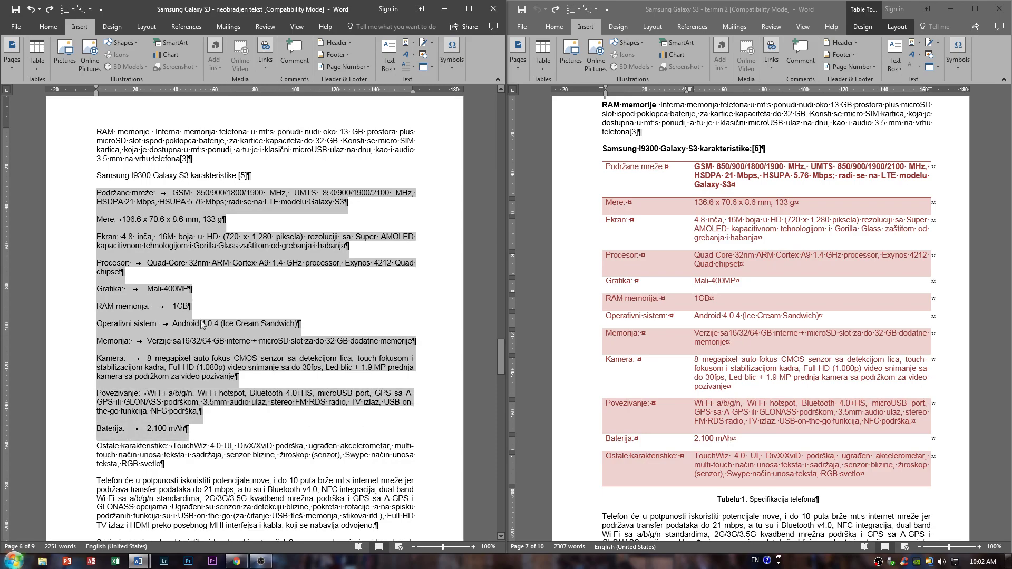
pyautogui.click(33, 69)
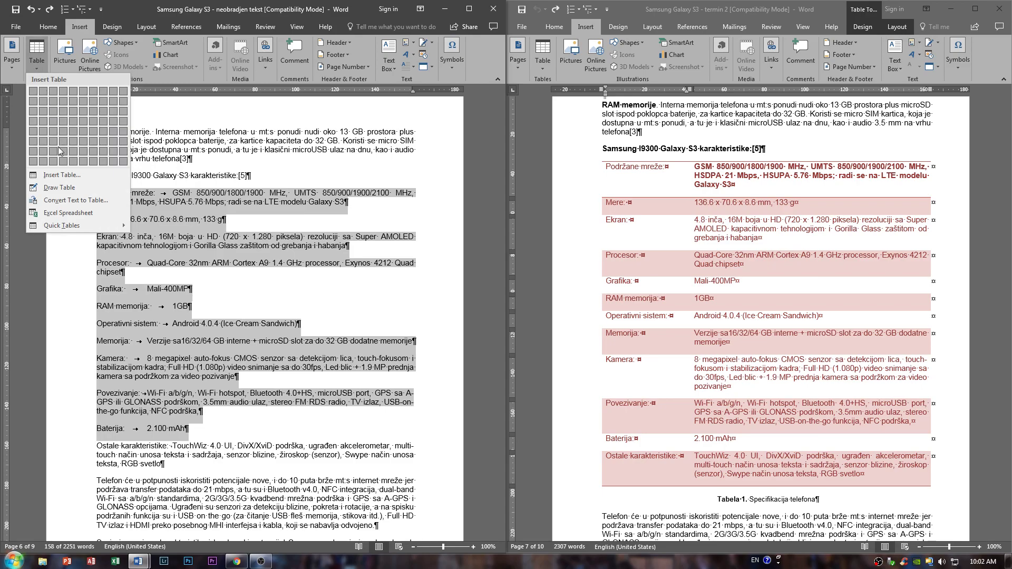
pyautogui.click(68, 178)
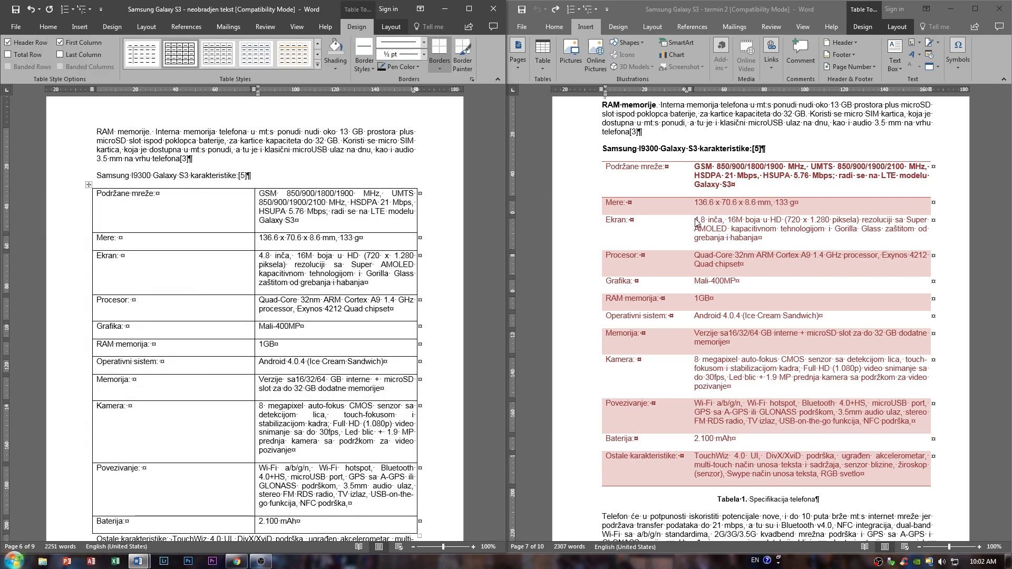
# - Compare the new table with the reference table and view the available border options
pyautogui.scroll(-2, 696, 223)
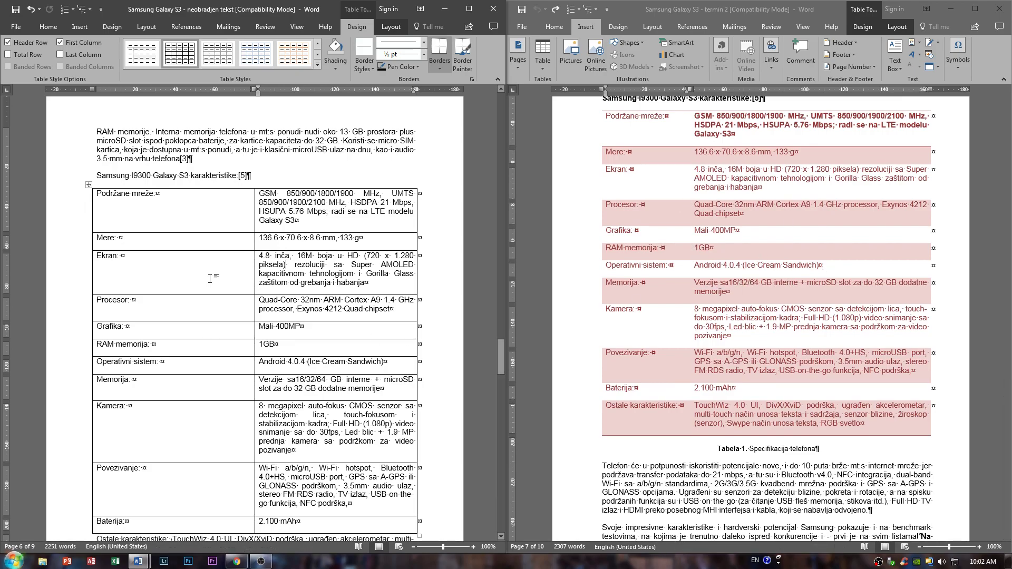
pyautogui.scroll(-4, 291, 249)
pyautogui.scroll(3, 692, 299)
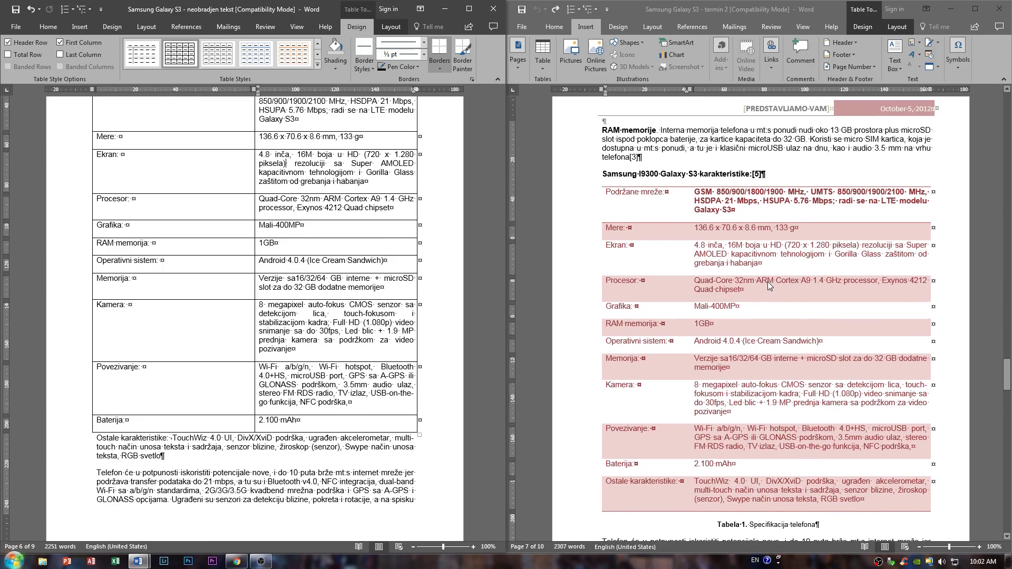
pyautogui.scroll(2, 369, 295)
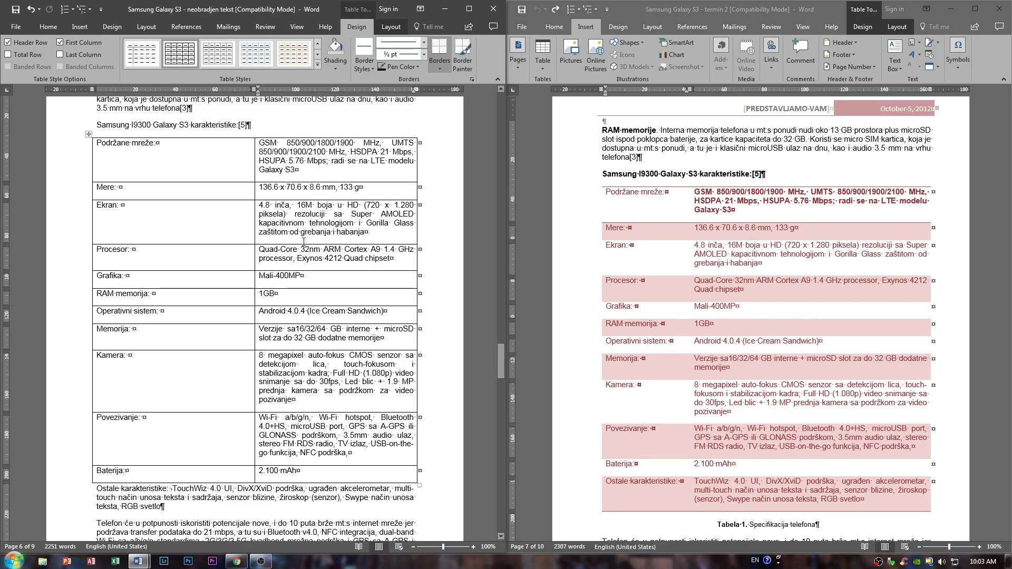
pyautogui.click(743, 257)
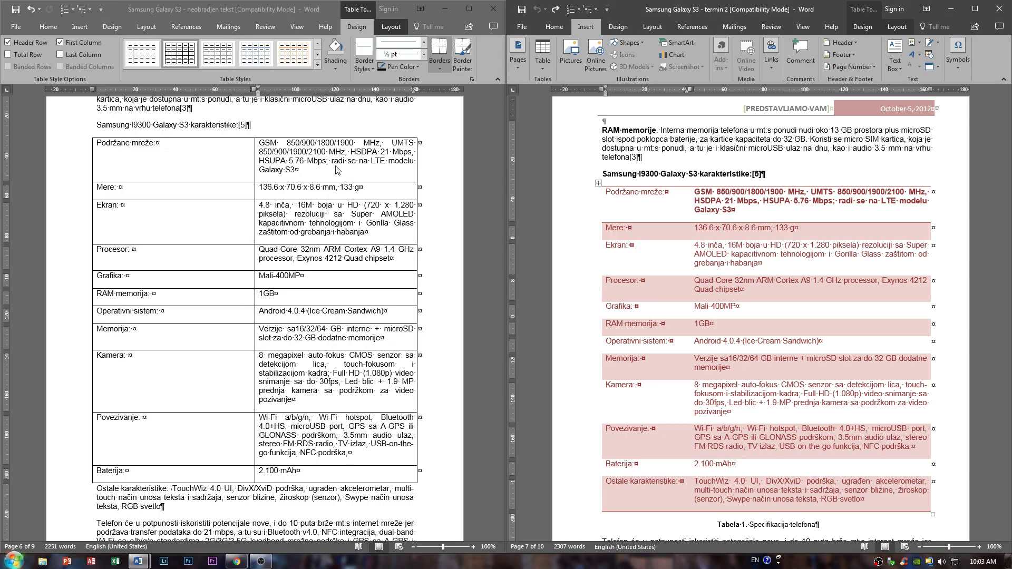
pyautogui.click(438, 61)
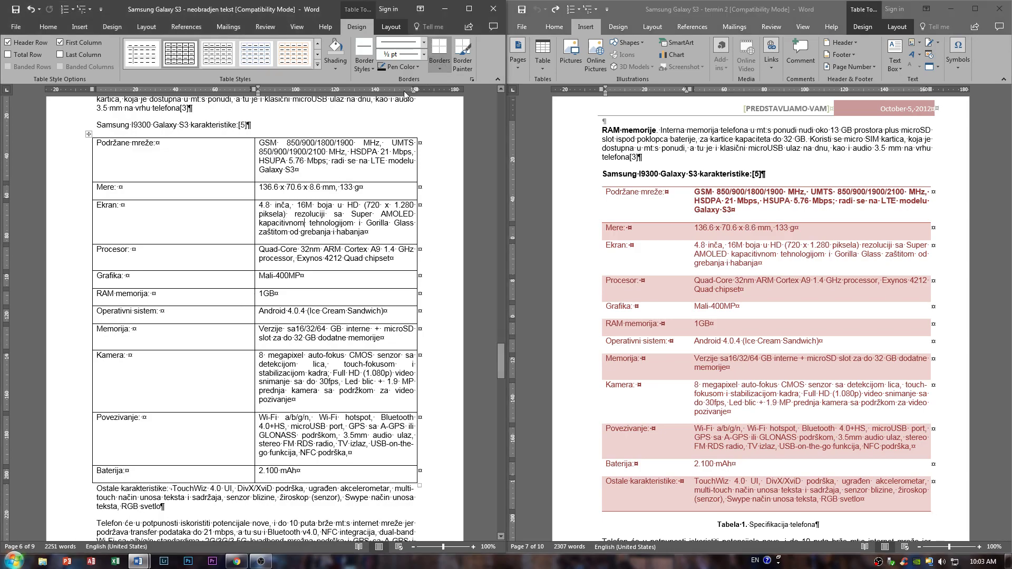
pyautogui.click(440, 68)
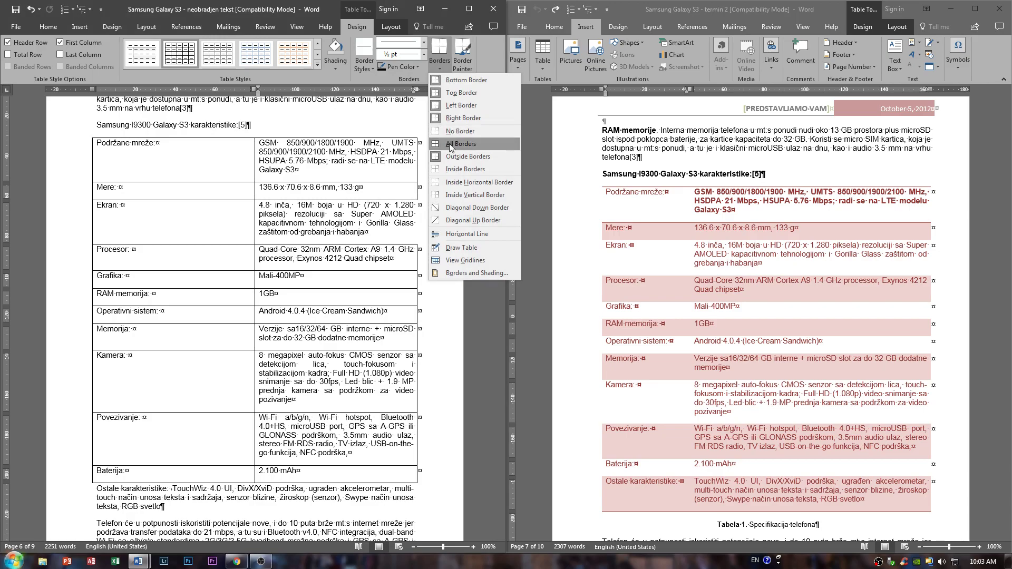
pyautogui.click(285, 235)
# - Remove the top border of the whole specification table
pyautogui.click(440, 67)
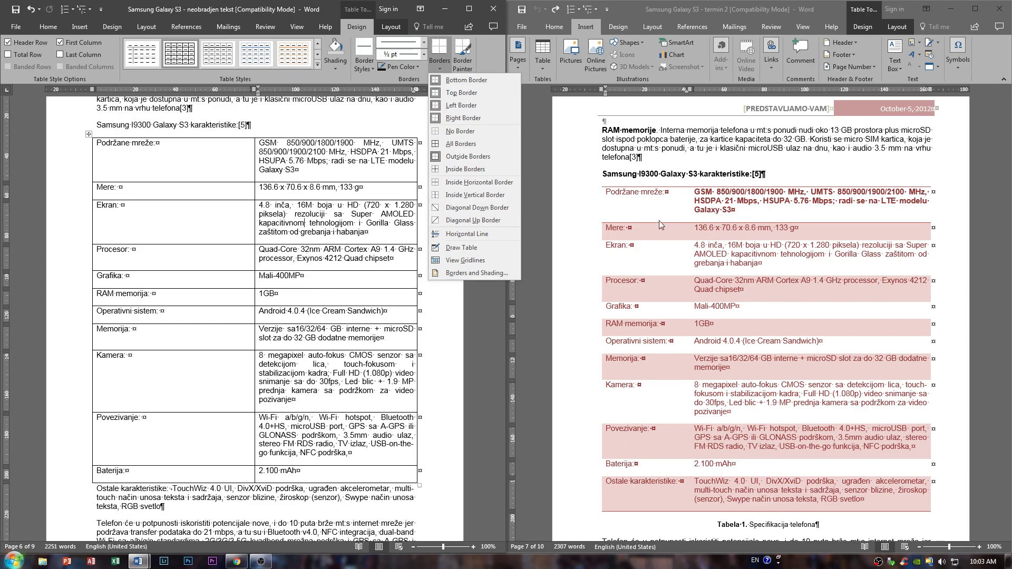
pyautogui.click(469, 93)
pyautogui.moveTo(62, 157); pyautogui.dragTo(84, 470)
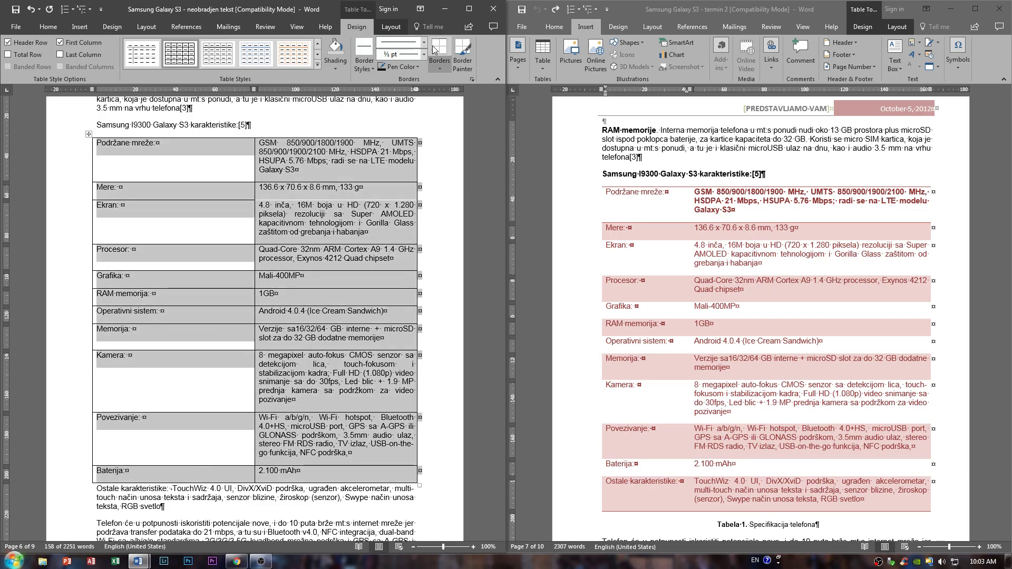
pyautogui.click(444, 272)
pyautogui.click(365, 260)
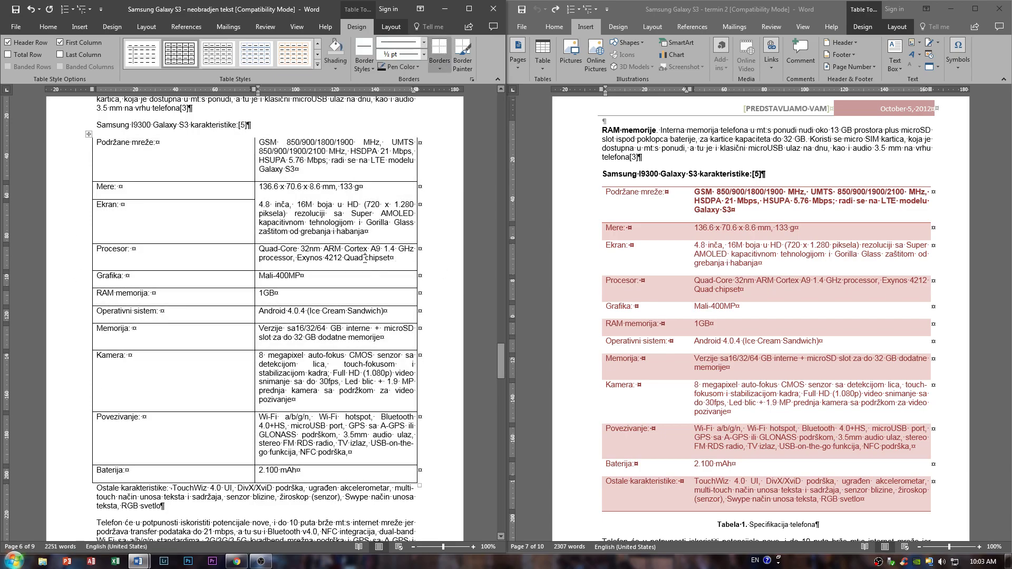
# - Remove the right border of the whole specification table
pyautogui.moveTo(67, 168); pyautogui.dragTo(185, 476)
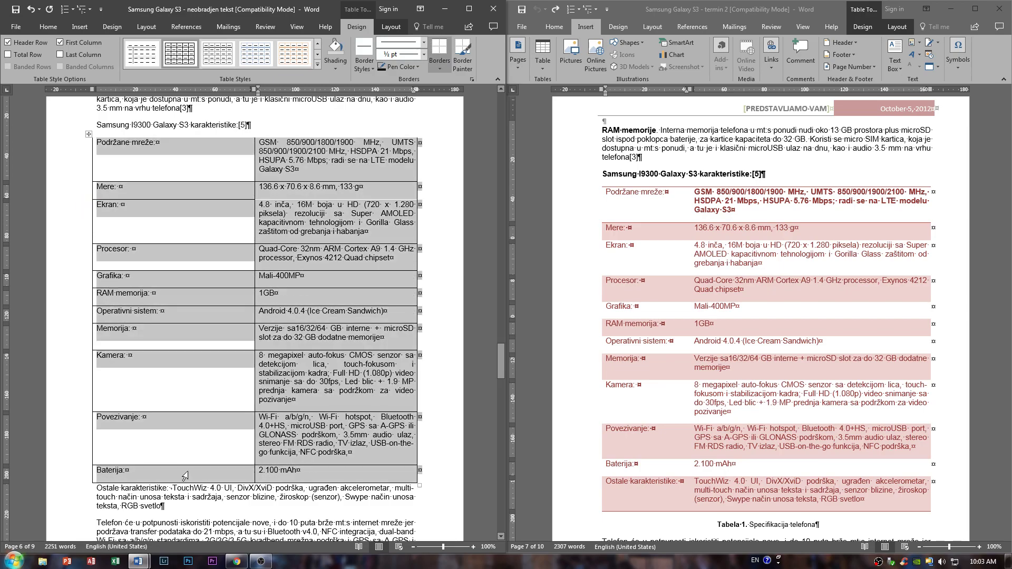
pyautogui.click(439, 67)
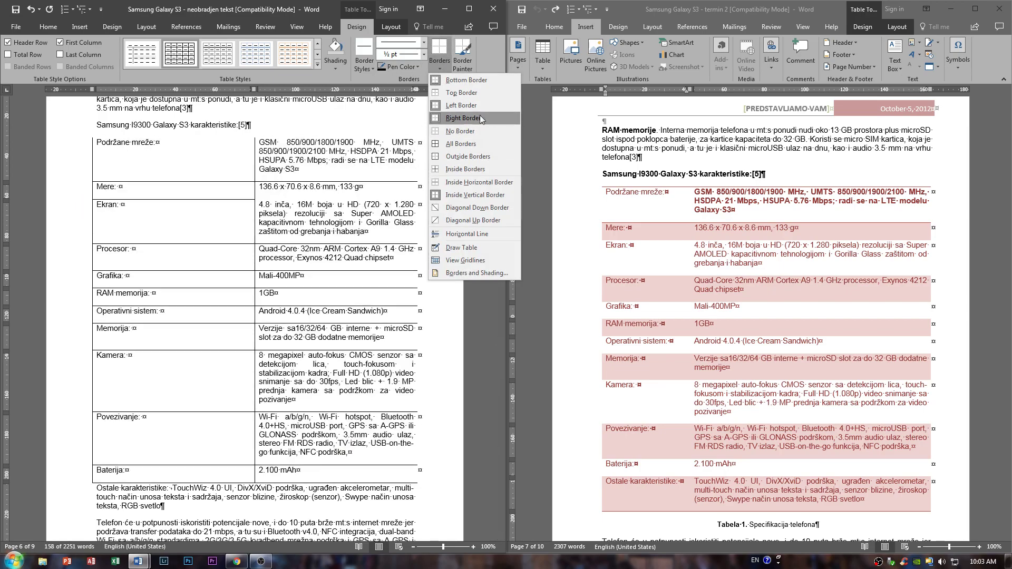
pyautogui.click(479, 114)
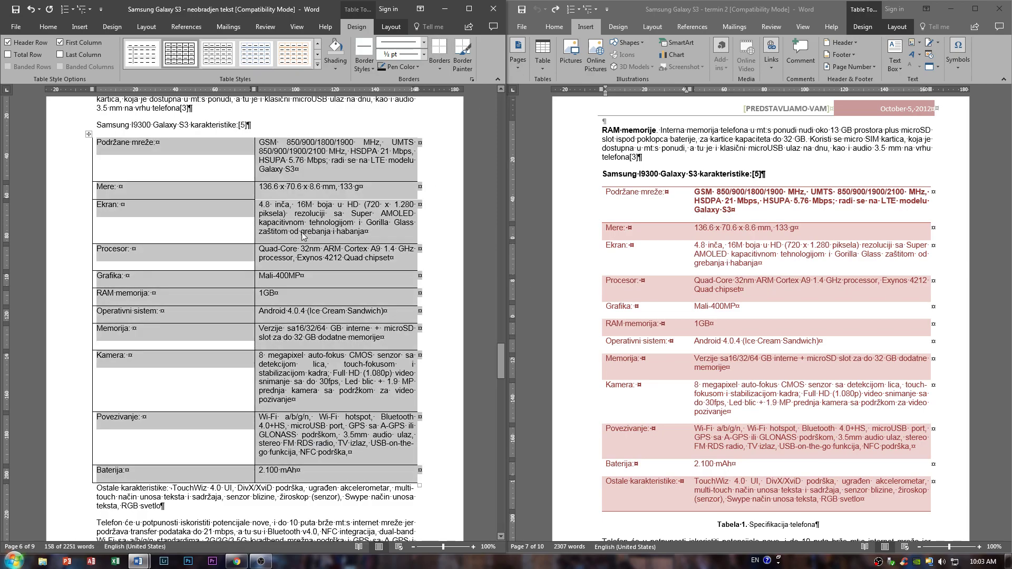
pyautogui.click(365, 293)
pyautogui.click(713, 247)
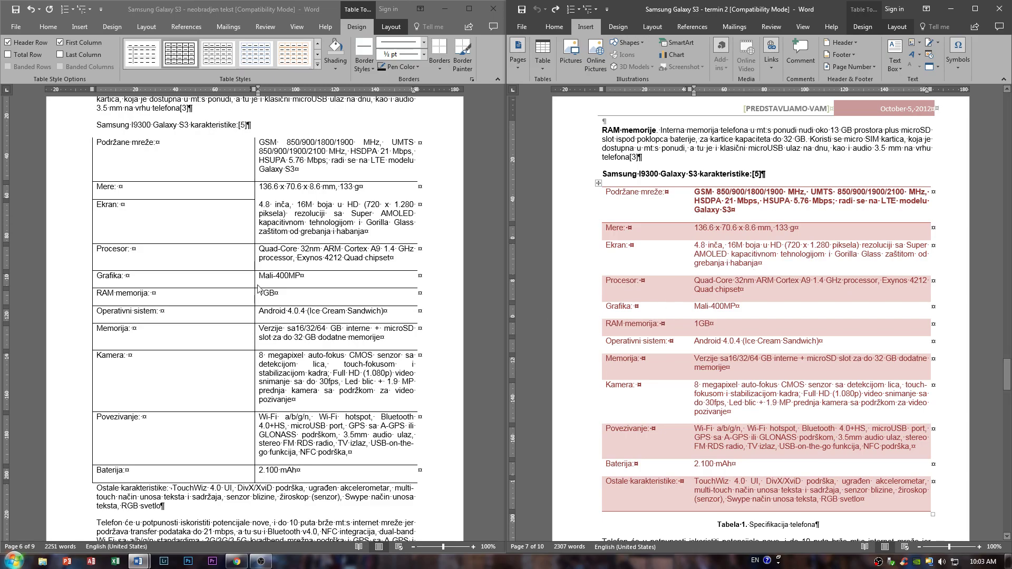
pyautogui.click(272, 234)
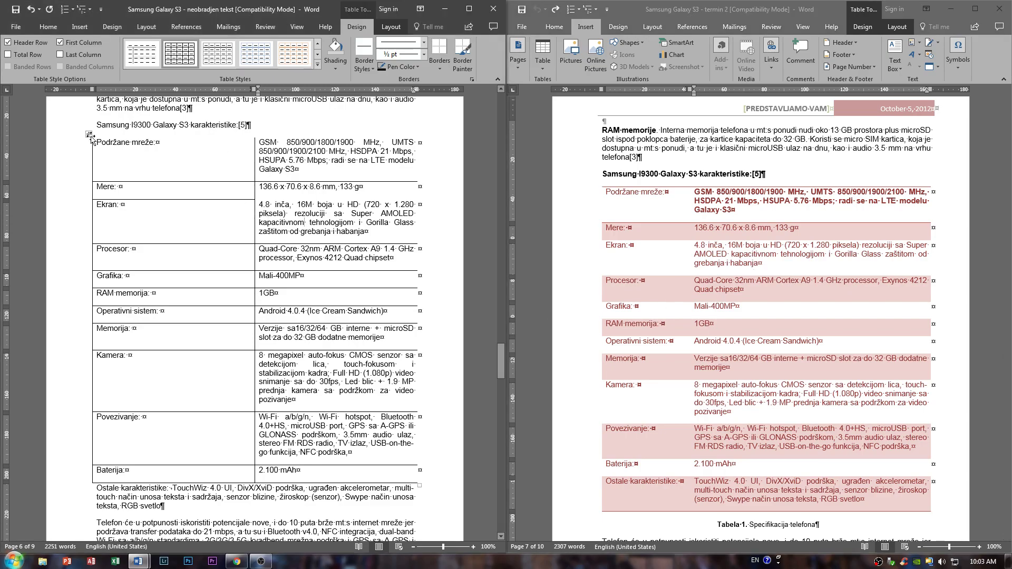
pyautogui.moveTo(78, 153); pyautogui.dragTo(179, 477)
pyautogui.click(204, 158)
pyautogui.click(53, 153)
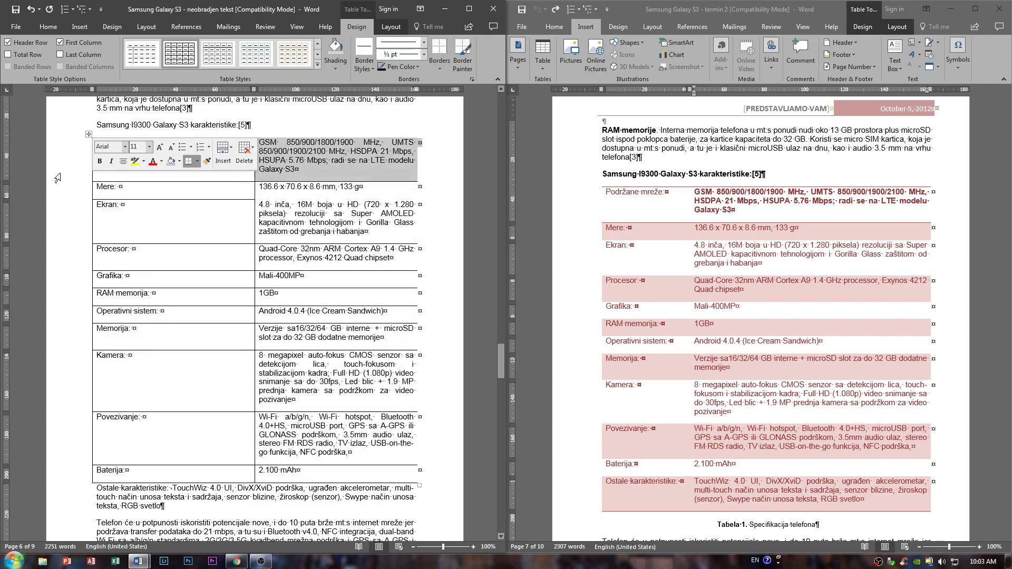
pyautogui.click(336, 72)
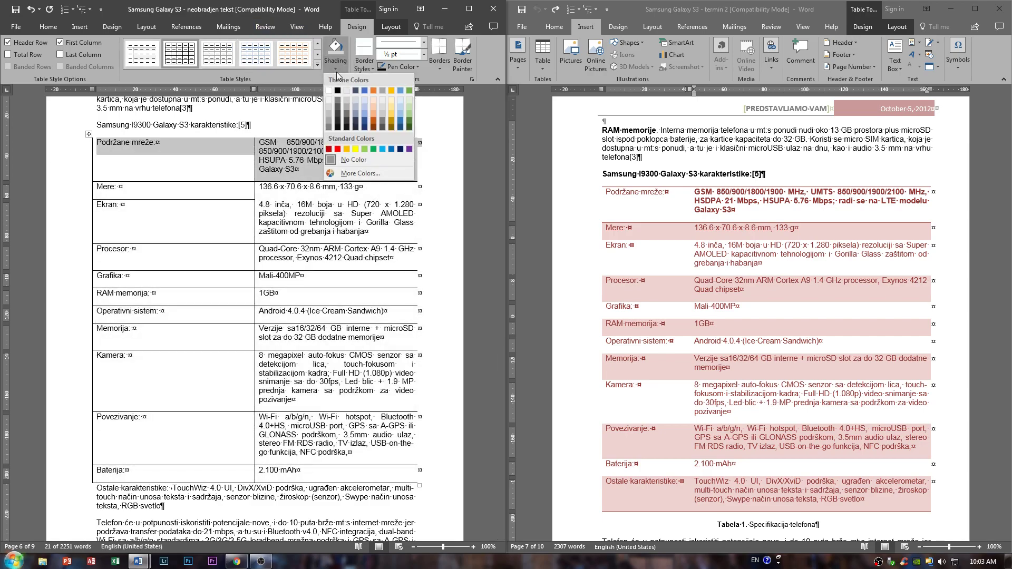
pyautogui.click(158, 231)
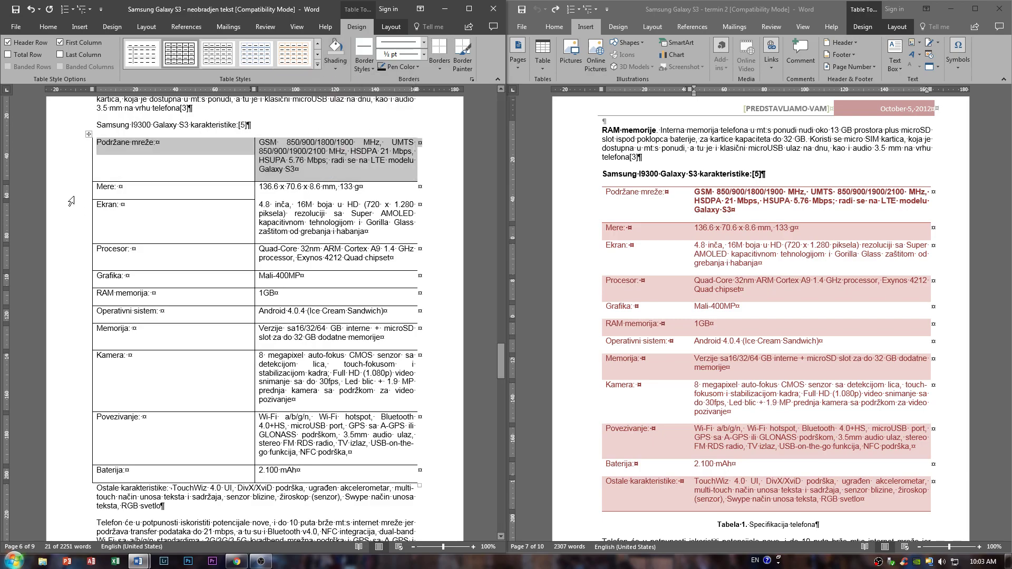
# - Shade the "Mere" row of the specification table with the standard dark red colour
pyautogui.click(71, 191)
pyautogui.click(335, 68)
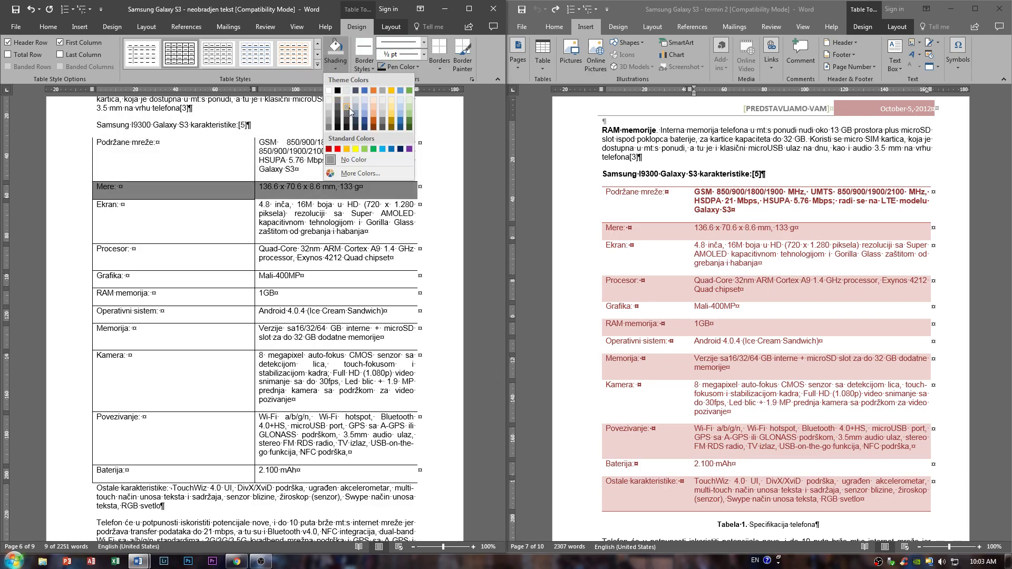
pyautogui.click(328, 149)
pyautogui.click(406, 166)
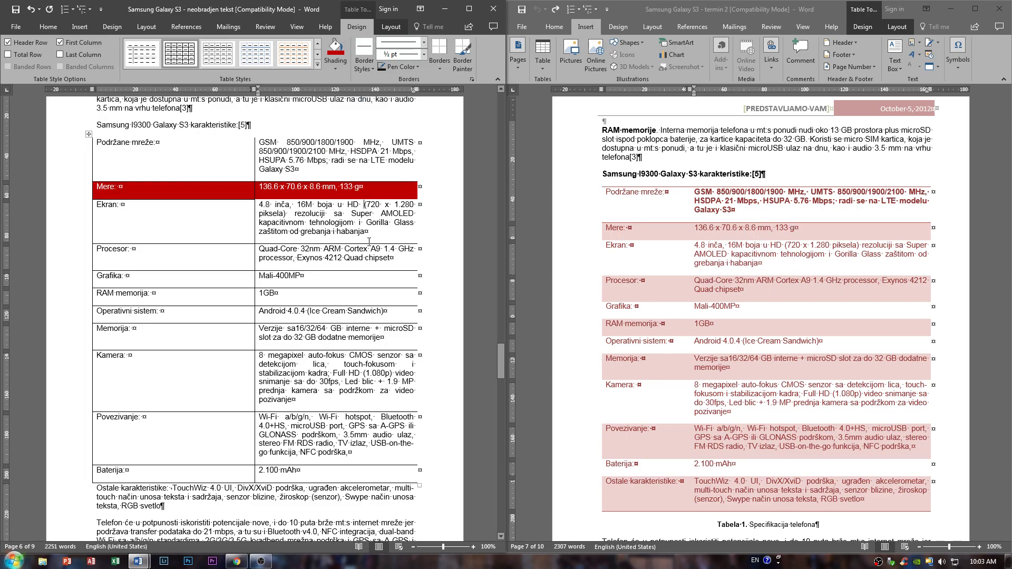
# - Try inserting an empty row above the "Ekran" row, and undo the insertion
pyautogui.scroll(-2, 369, 241)
pyautogui.scroll(1, 666, 307)
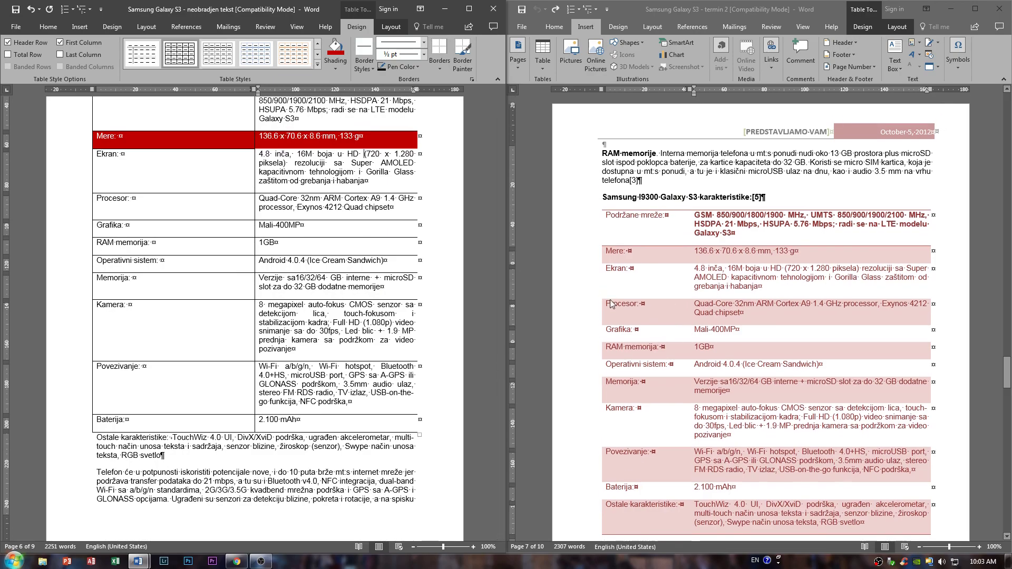
pyautogui.scroll(1, 327, 211)
pyautogui.click(382, 28)
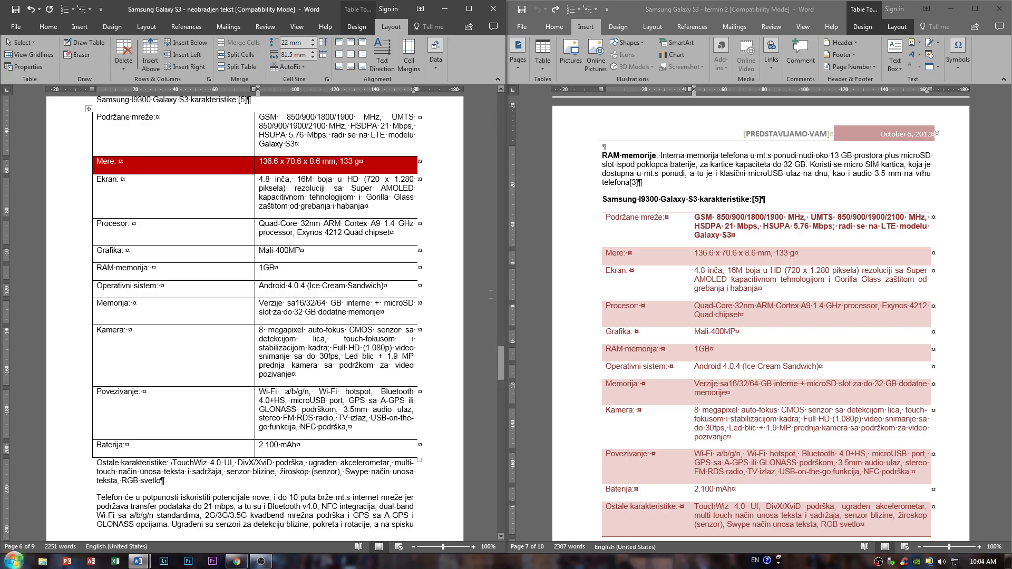
pyautogui.scroll(2, 263, 201)
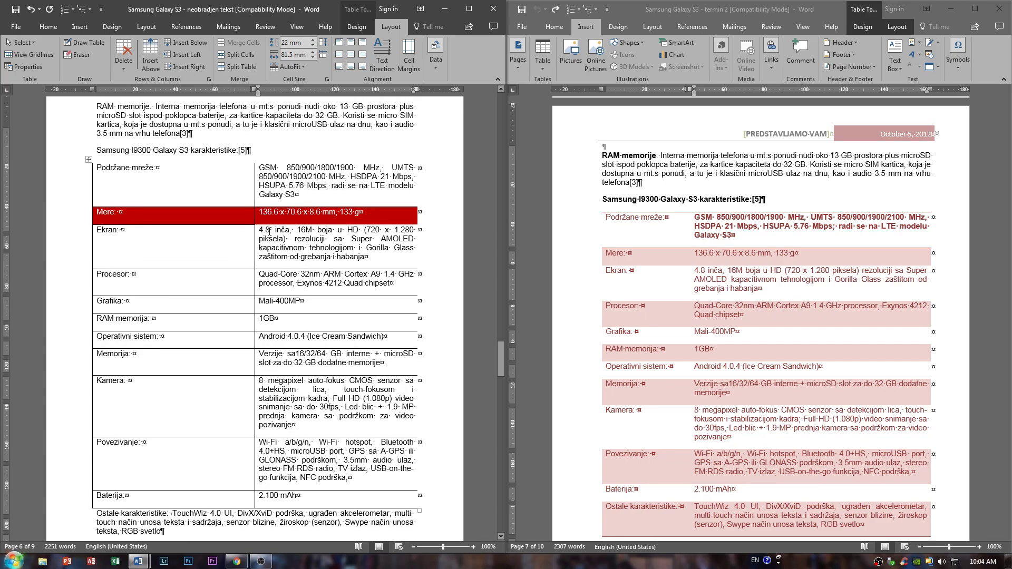
pyautogui.click(156, 65)
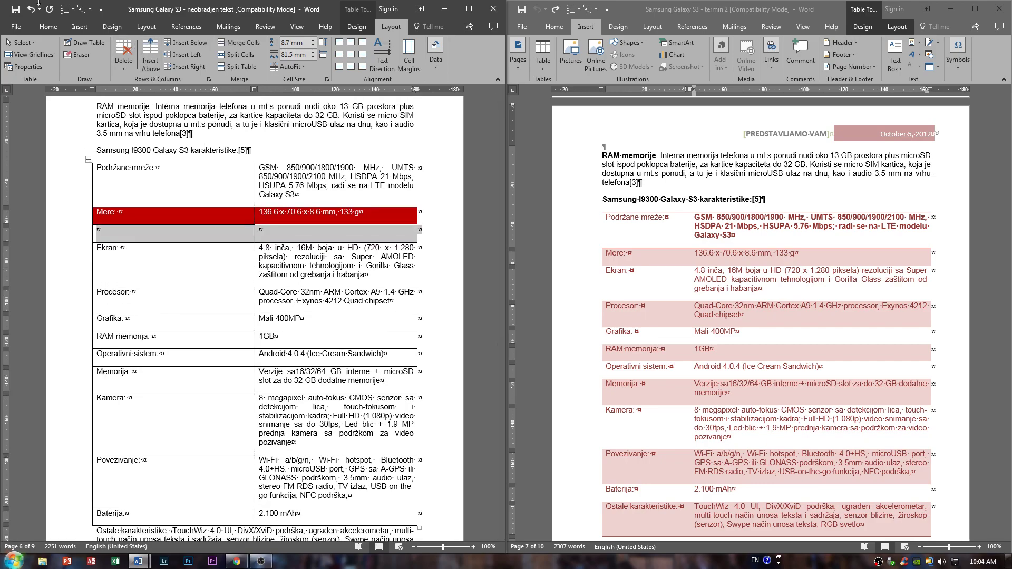
pyautogui.click(32, 9)
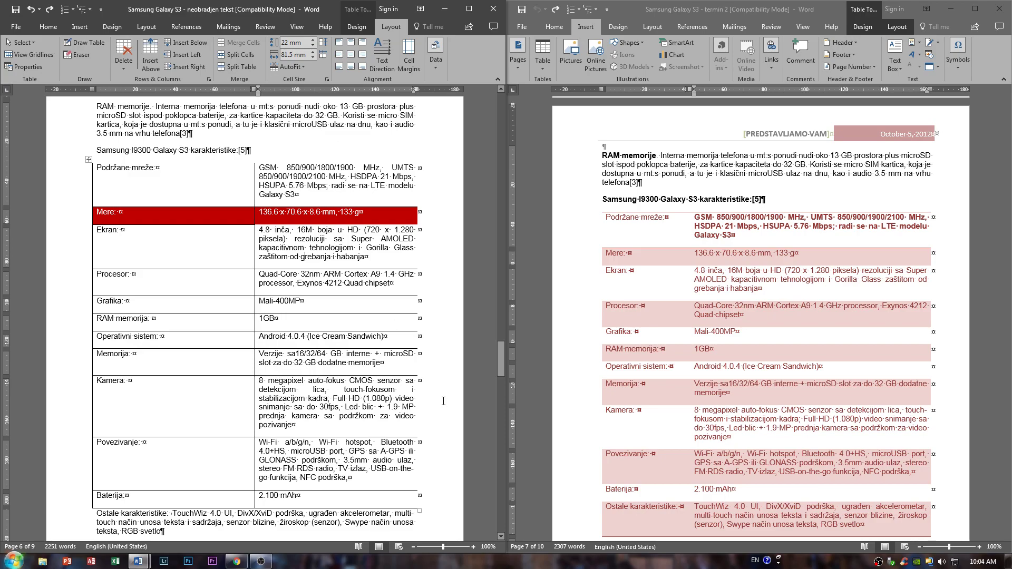
# - Compare the specification table with the reference table and the caption below it
pyautogui.click(786, 258)
pyautogui.click(336, 273)
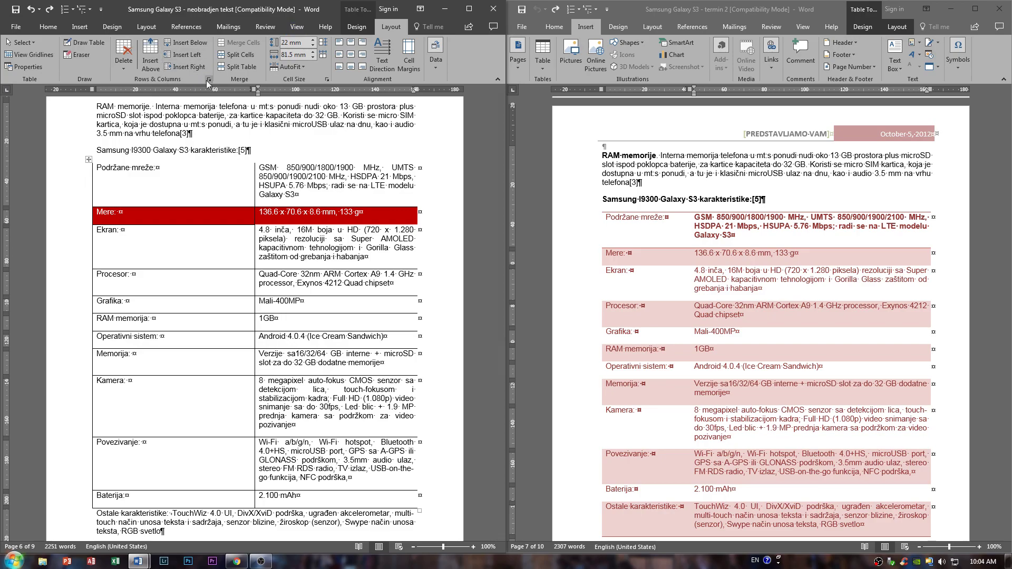
pyautogui.scroll(-4, 317, 263)
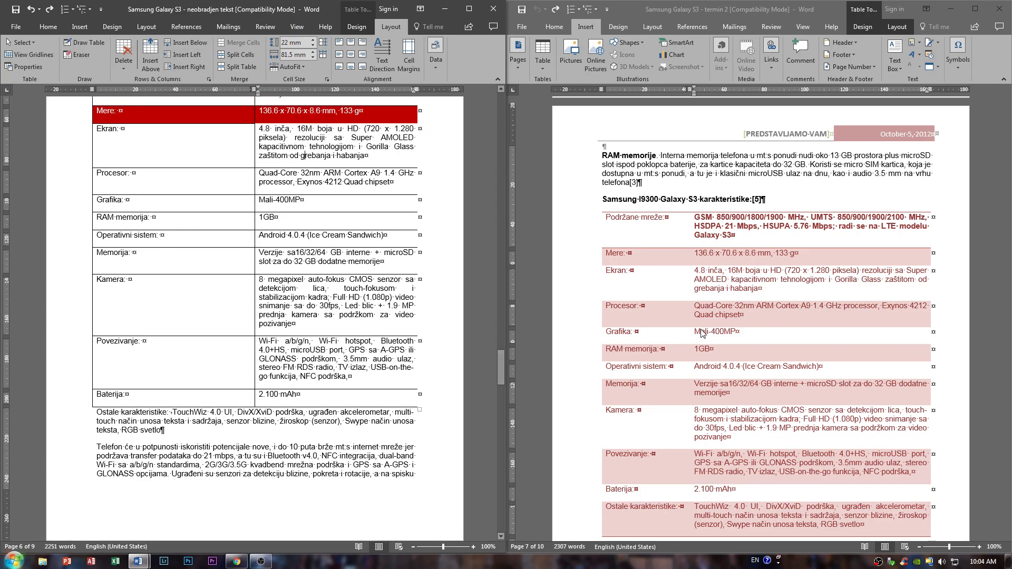
pyautogui.scroll(-3, 795, 326)
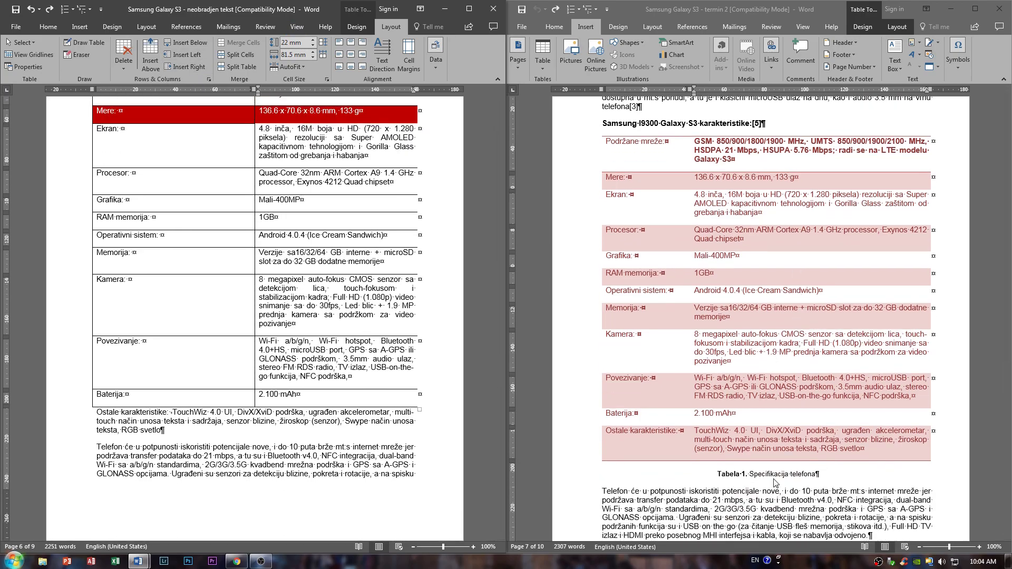
pyautogui.click(354, 359)
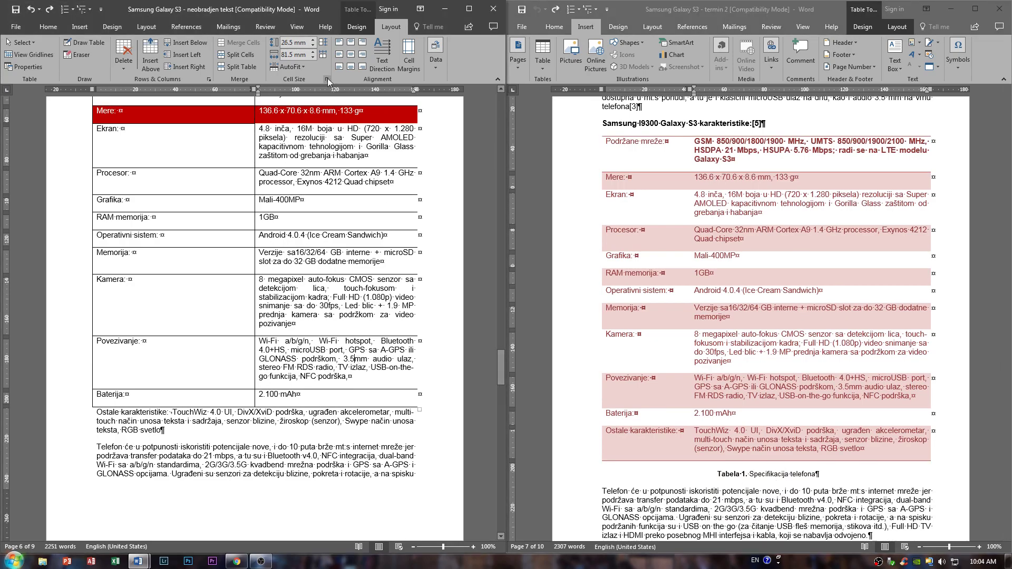
pyautogui.scroll(3, 243, 242)
pyautogui.click(289, 275)
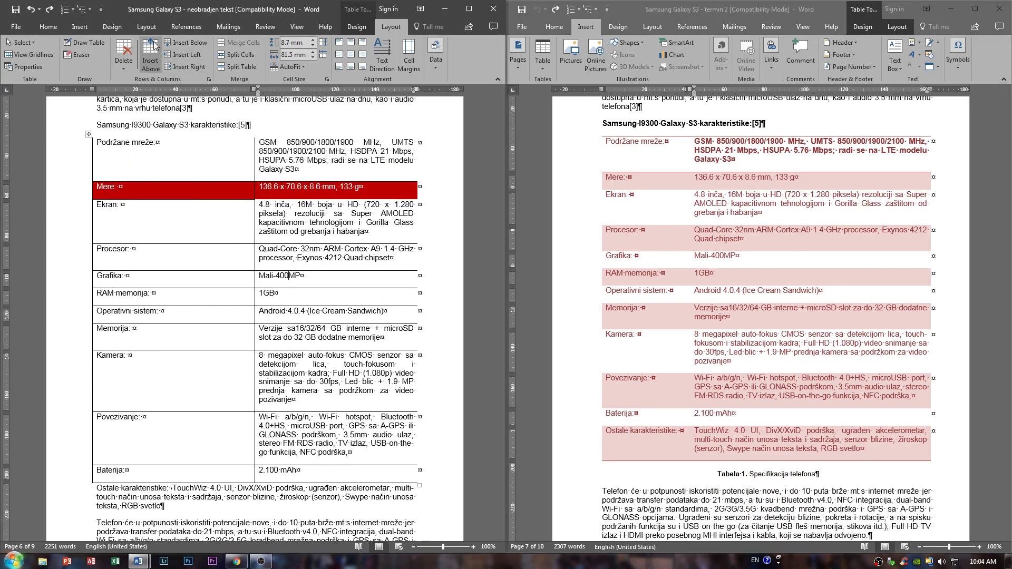
# - Start a caption for the specification table and create a new label named "Tabela" for it
pyautogui.click(49, 28)
pyautogui.click(78, 28)
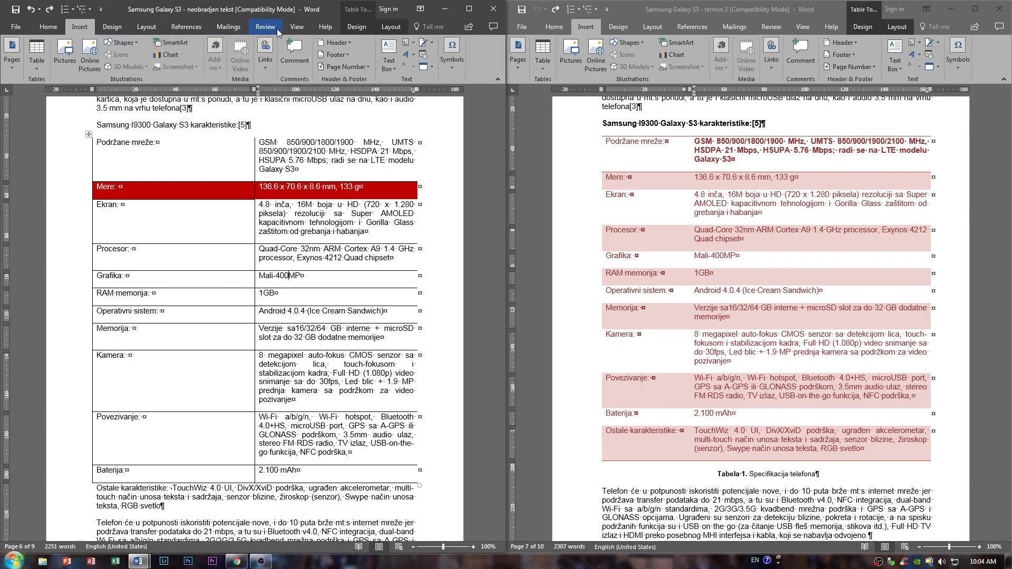
pyautogui.click(196, 27)
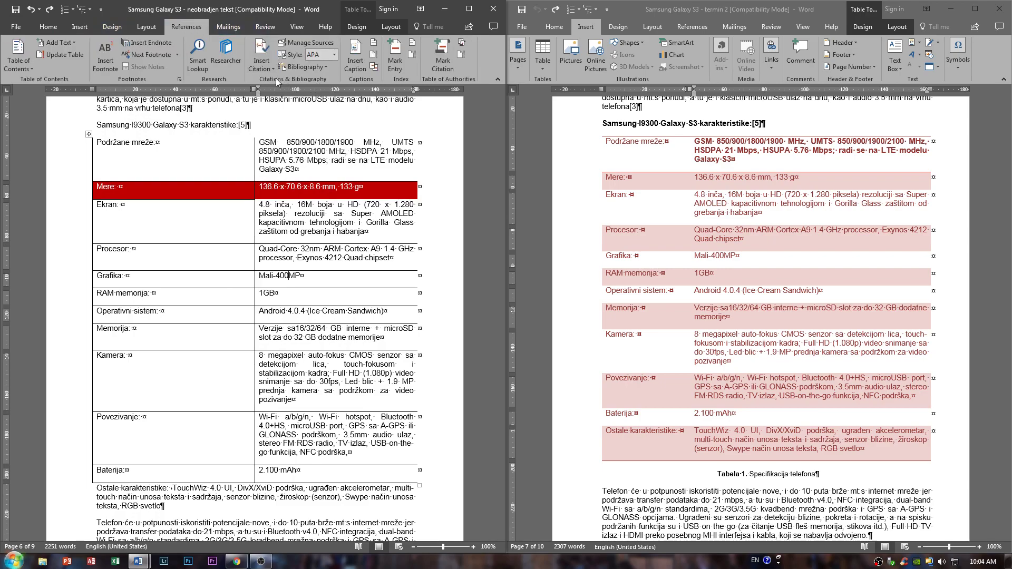
pyautogui.click(354, 61)
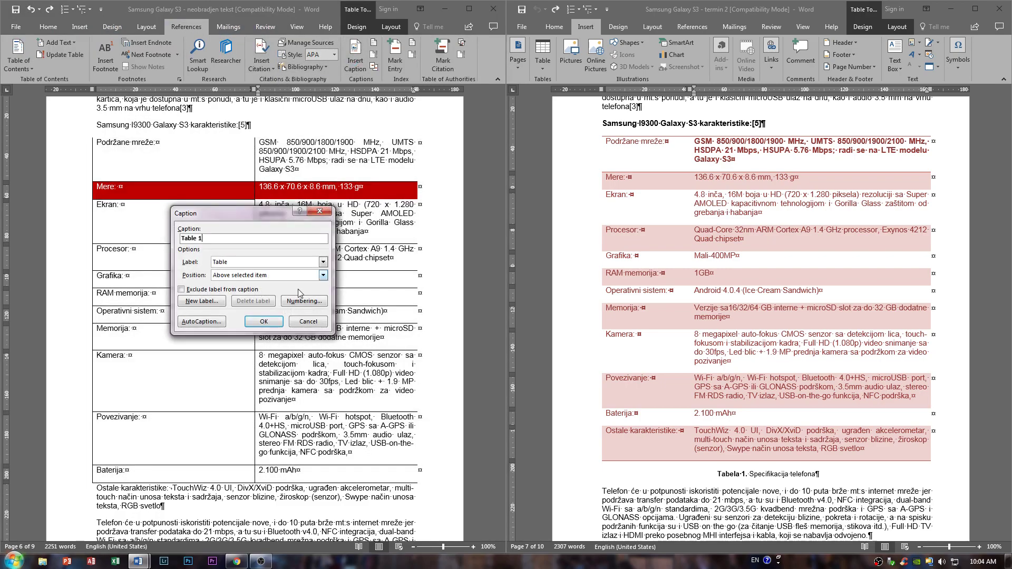
pyautogui.click(244, 264)
pyautogui.click(242, 263)
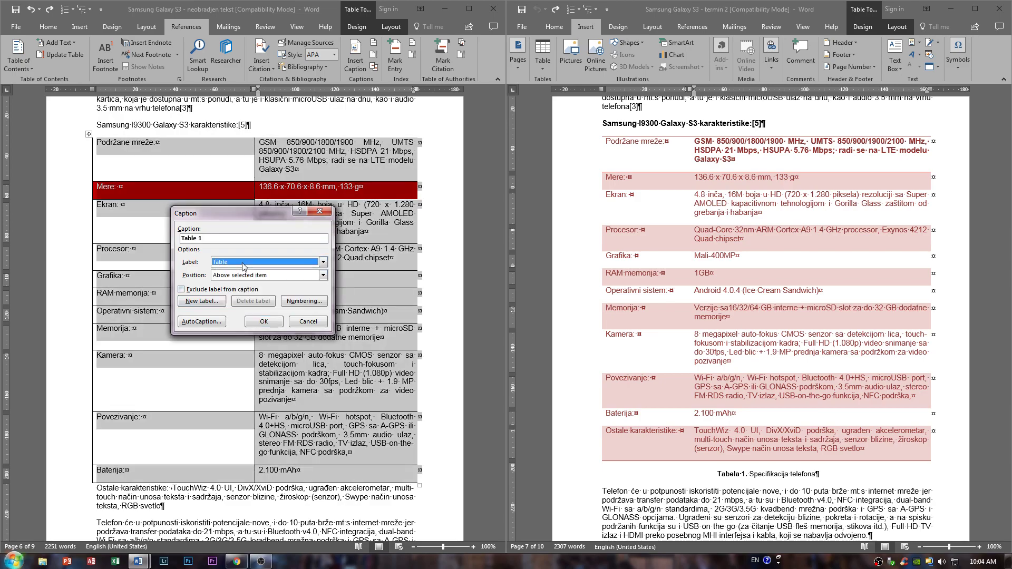
pyautogui.click(242, 263)
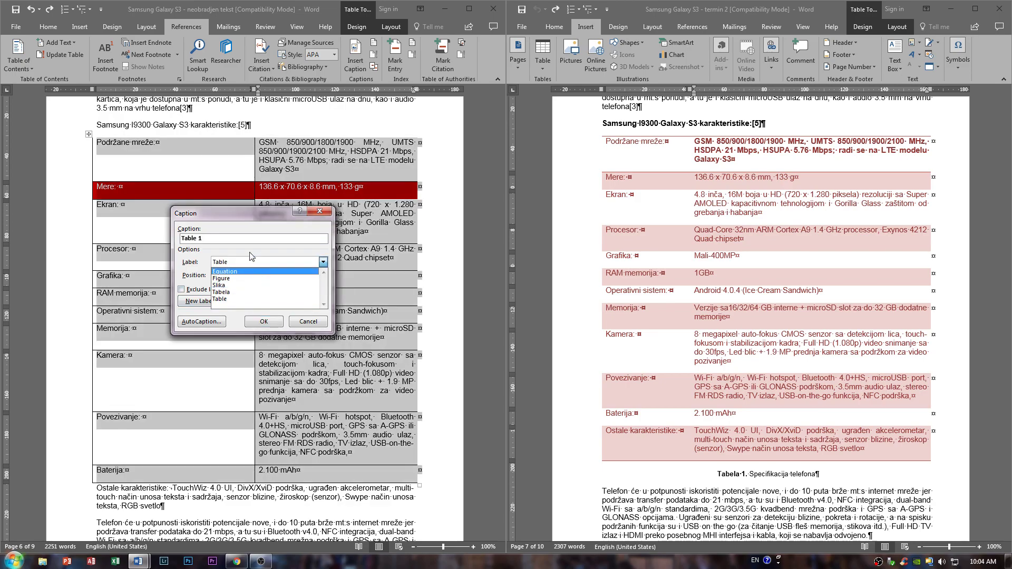
pyautogui.click(250, 257)
pyautogui.click(216, 300)
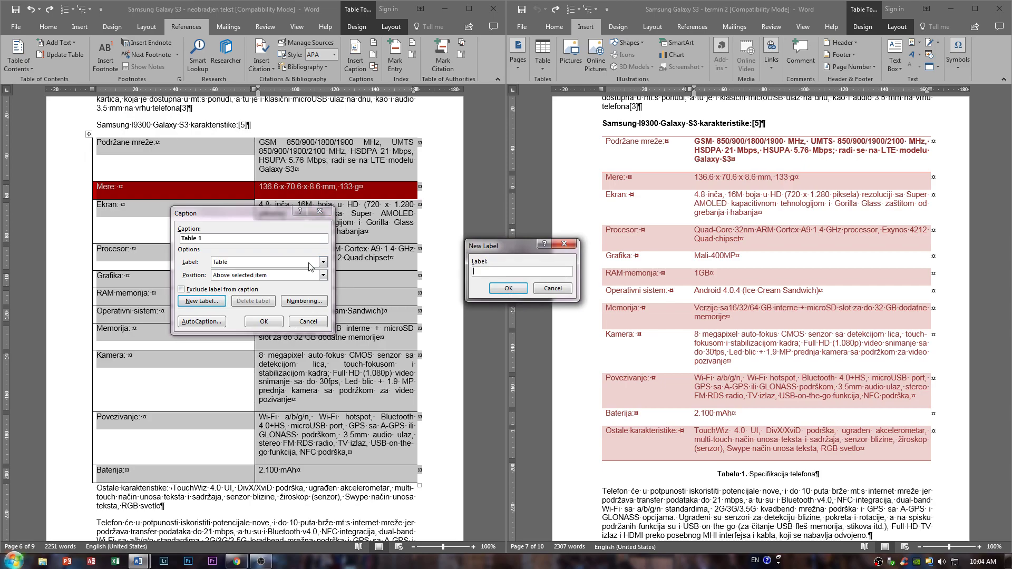
pyautogui.write('Tabela')
pyautogui.press('Return')
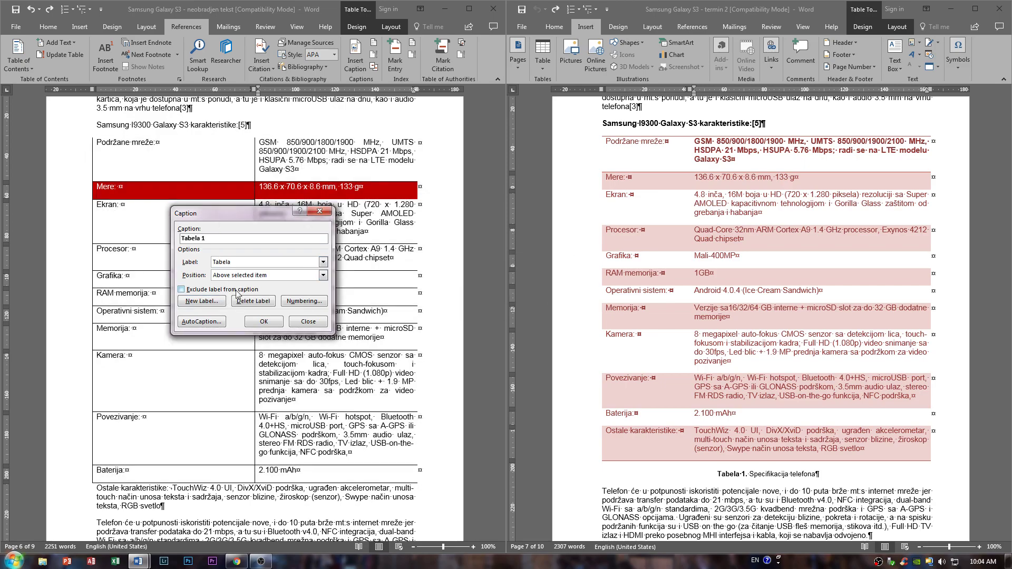
# - Set the caption's position to below the selected item and insert it
pyautogui.click(259, 276)
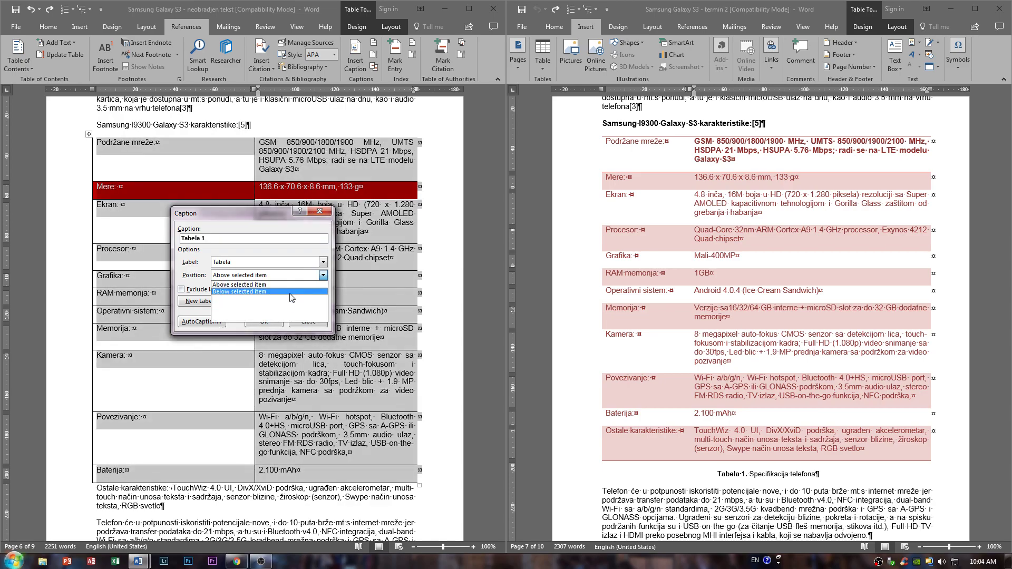
pyautogui.click(291, 293)
pyautogui.click(262, 319)
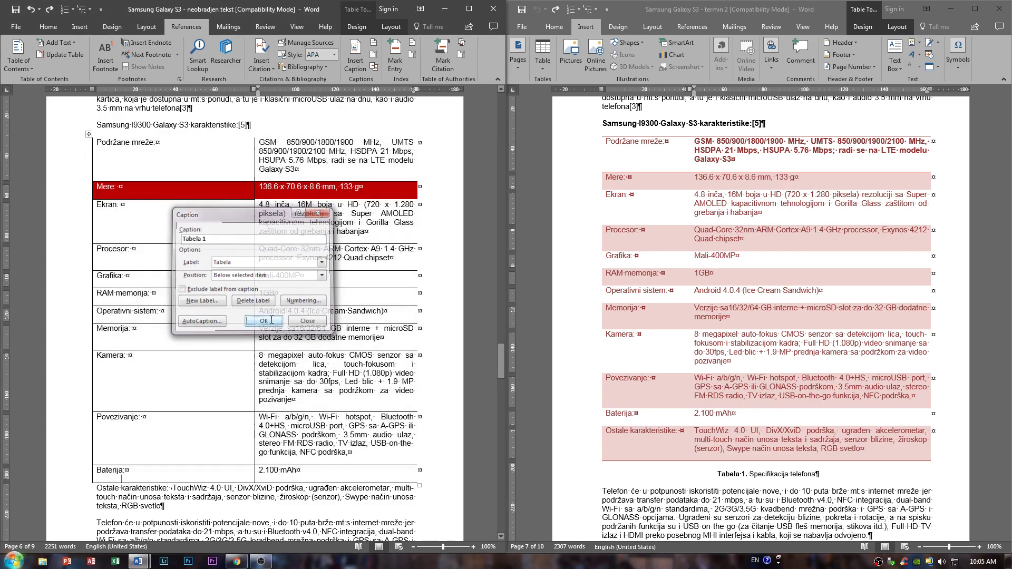
pyautogui.scroll(-1, 147, 509)
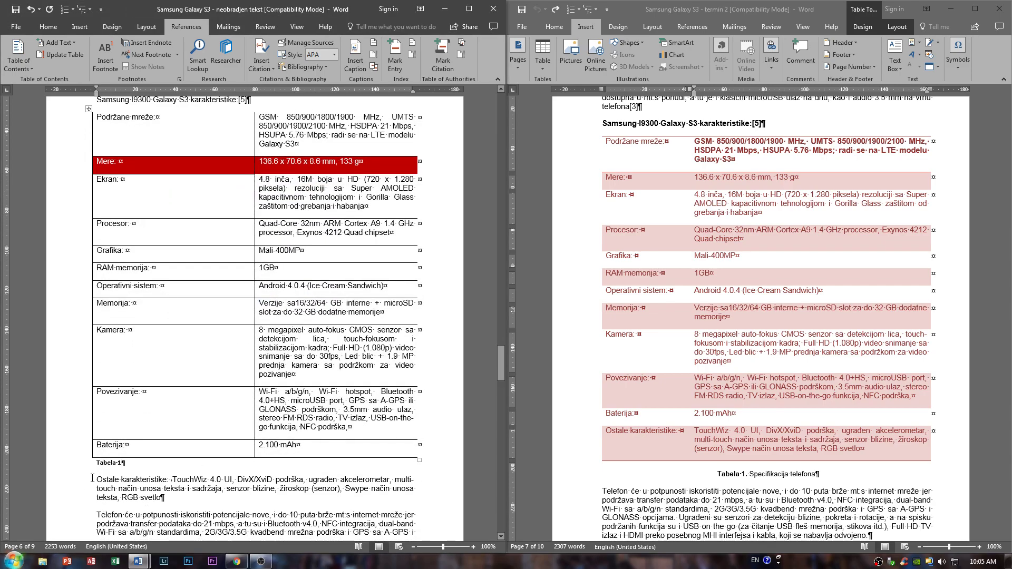
# - Add the text "Specifikacija telefona" after the table caption's number and centre the caption
pyautogui.write('.Speci')
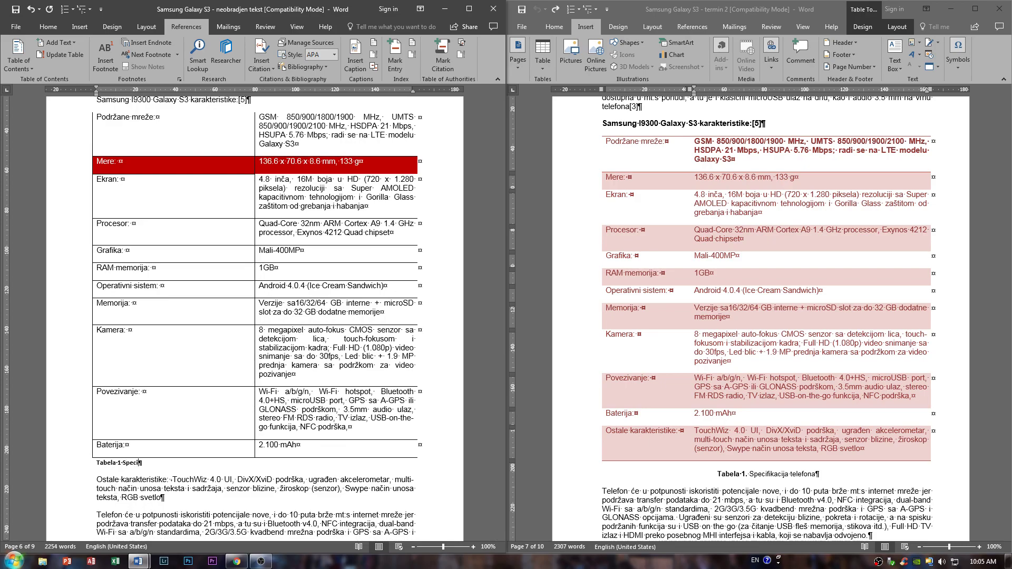
pyautogui.write('fikacija telefona')
pyautogui.click(48, 27)
pyautogui.click(201, 65)
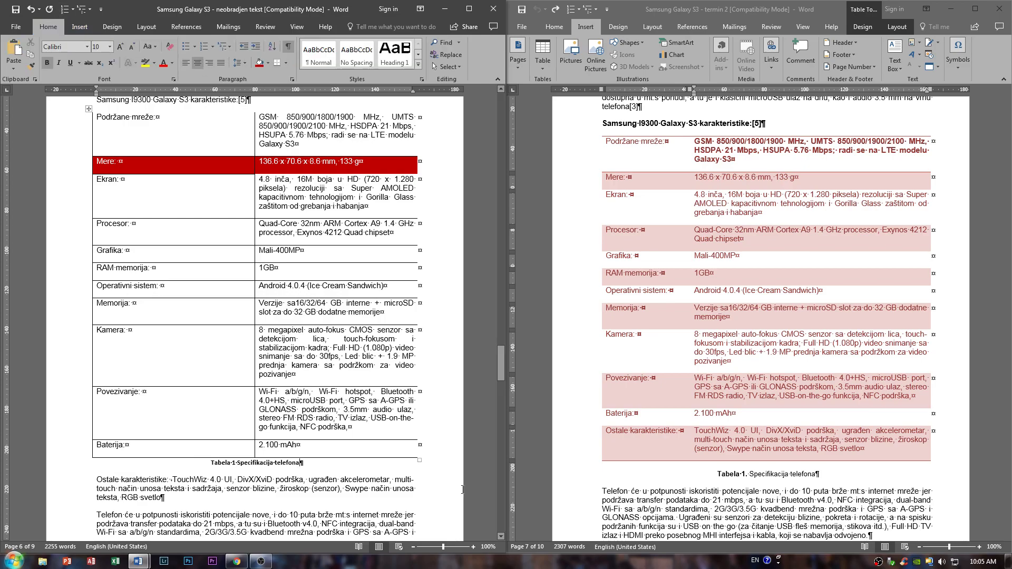
pyautogui.click(402, 475)
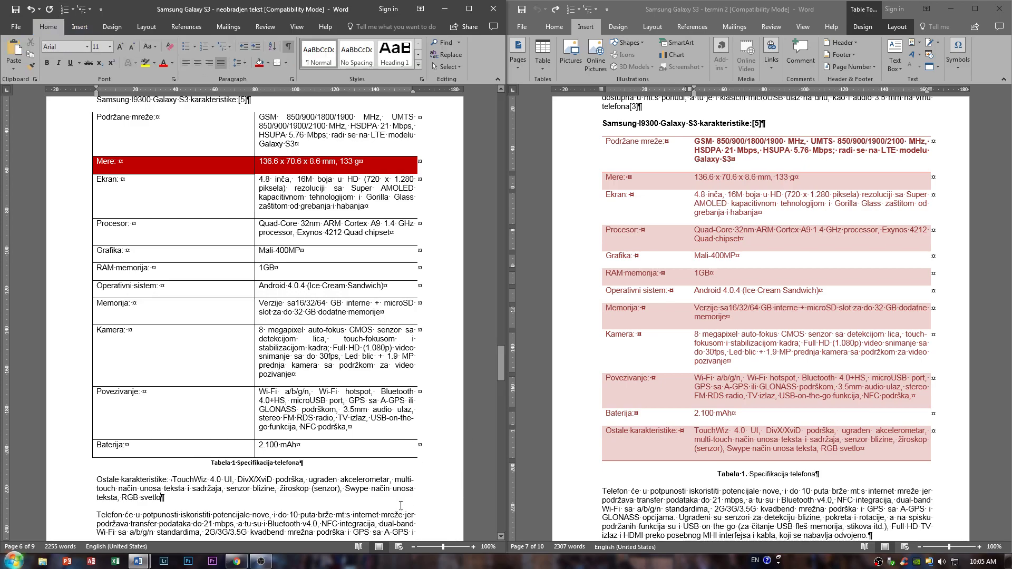